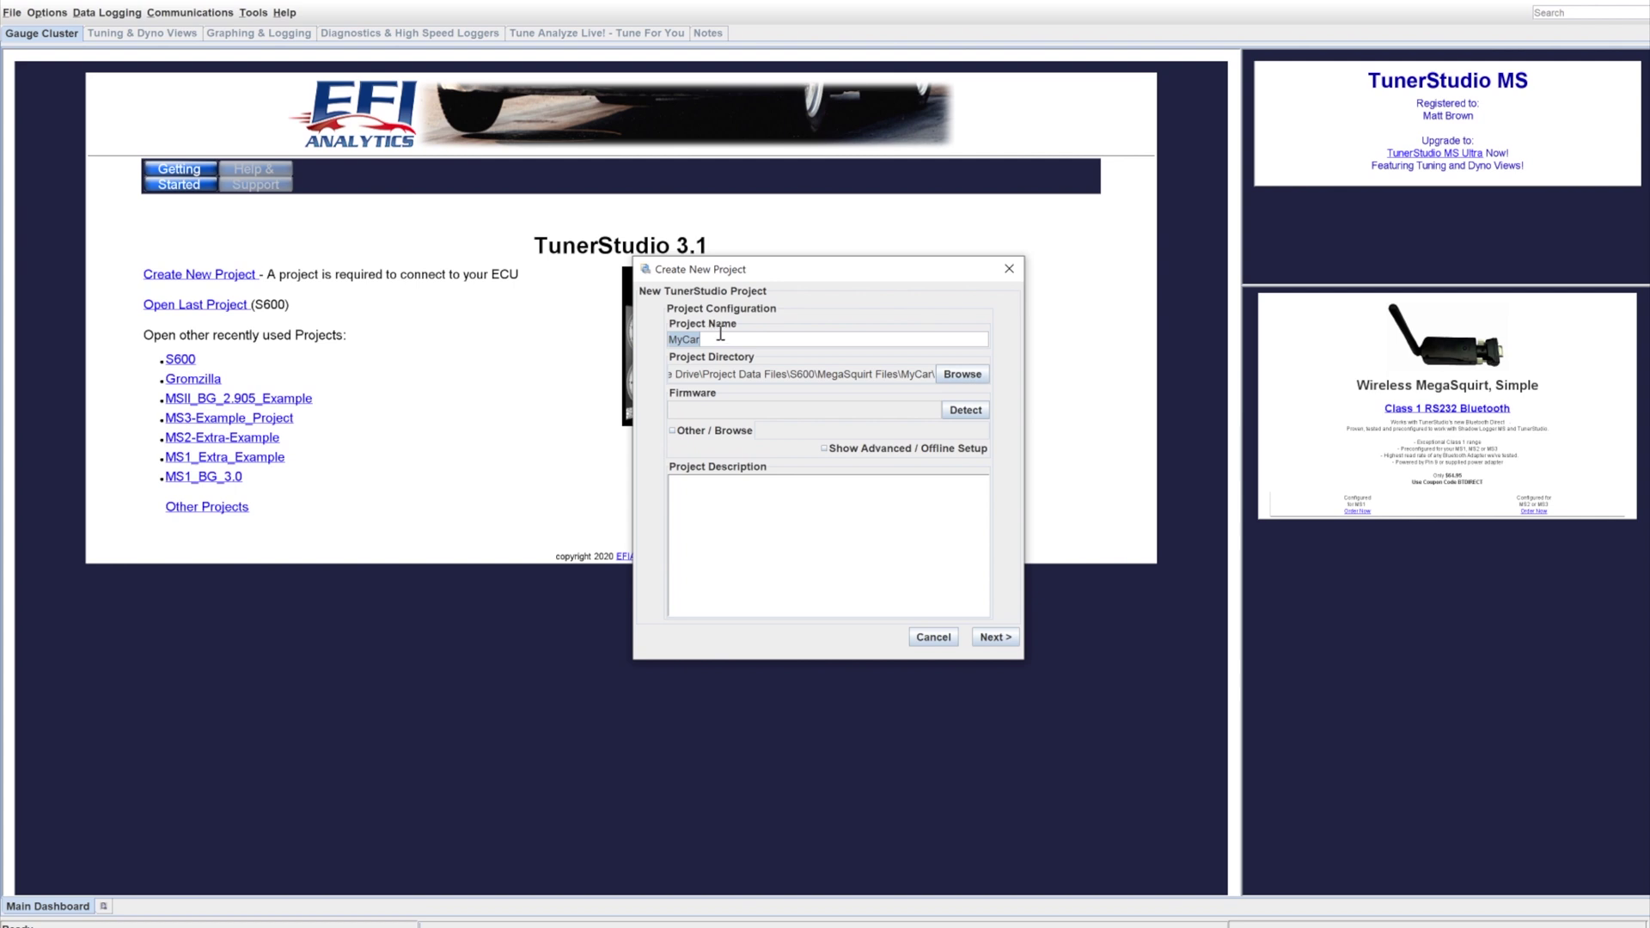
# Replace MyCar with the project name GoodTuneWFOPoopFart
pyautogui.write('Go')
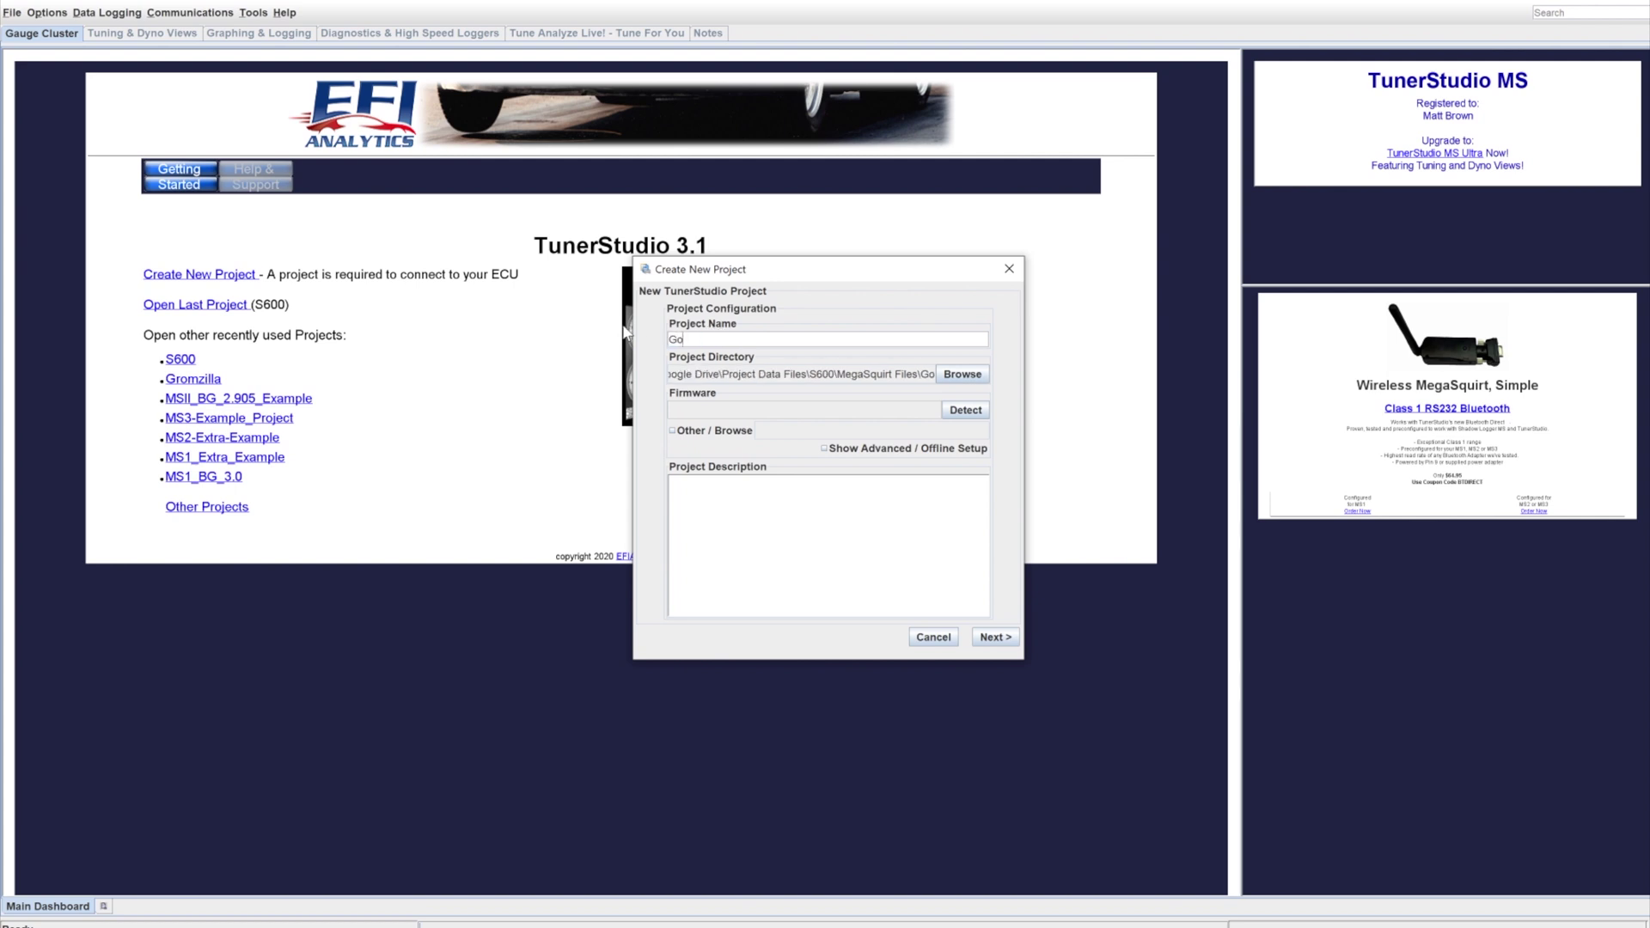
pyautogui.write('odTuneWFO')
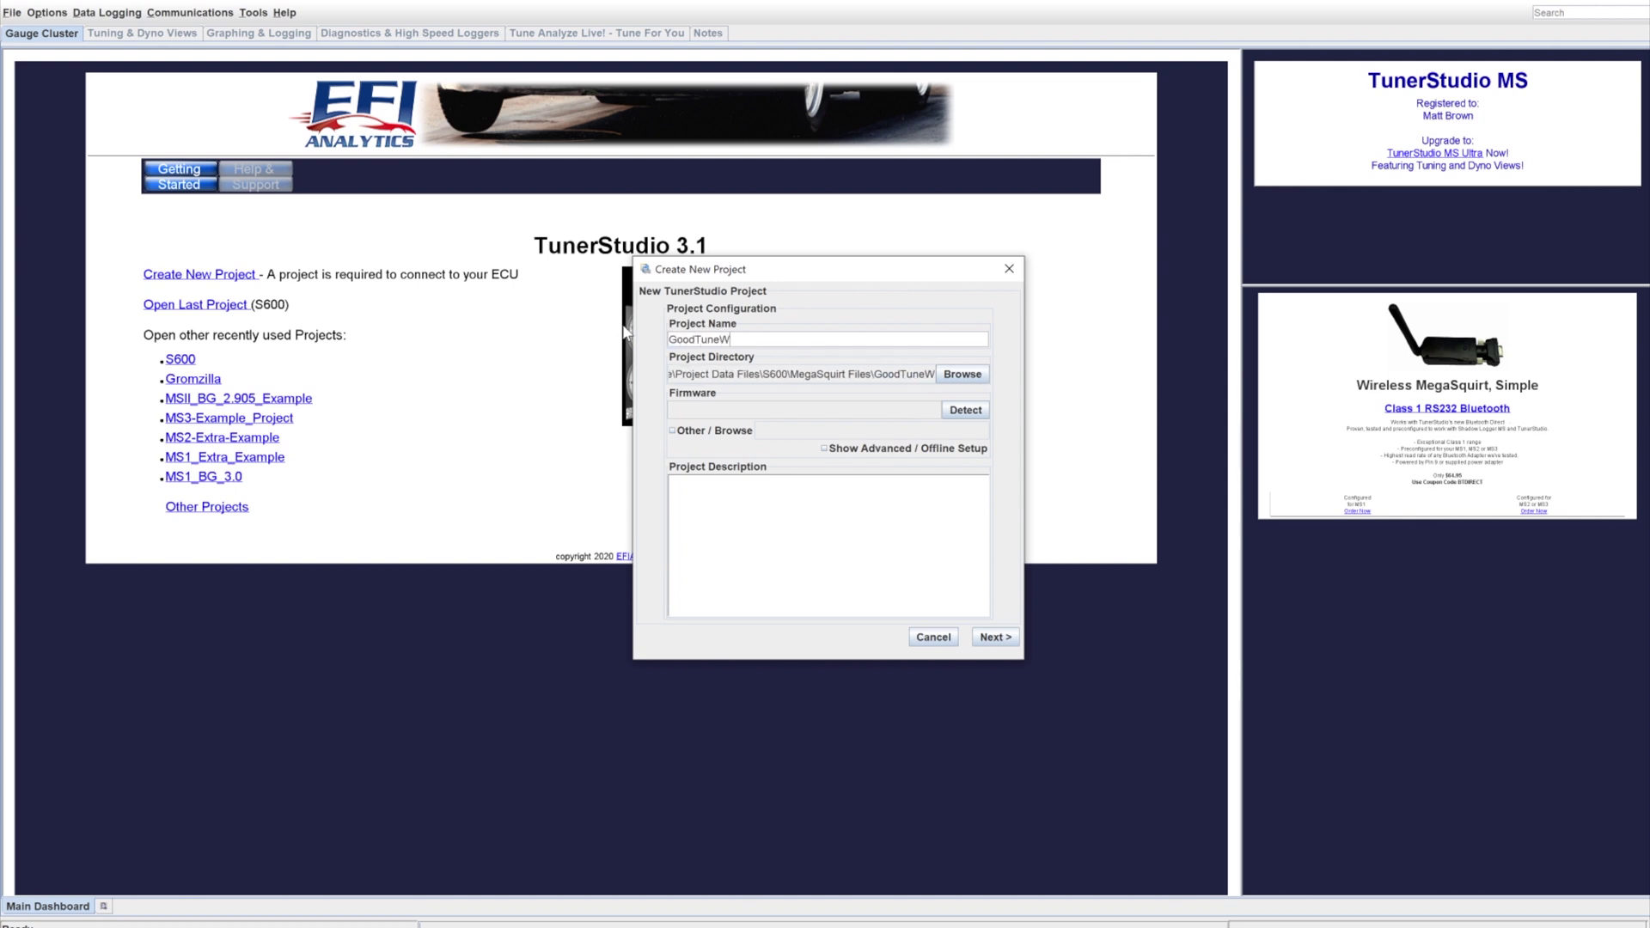
pyautogui.write('PoopFart')
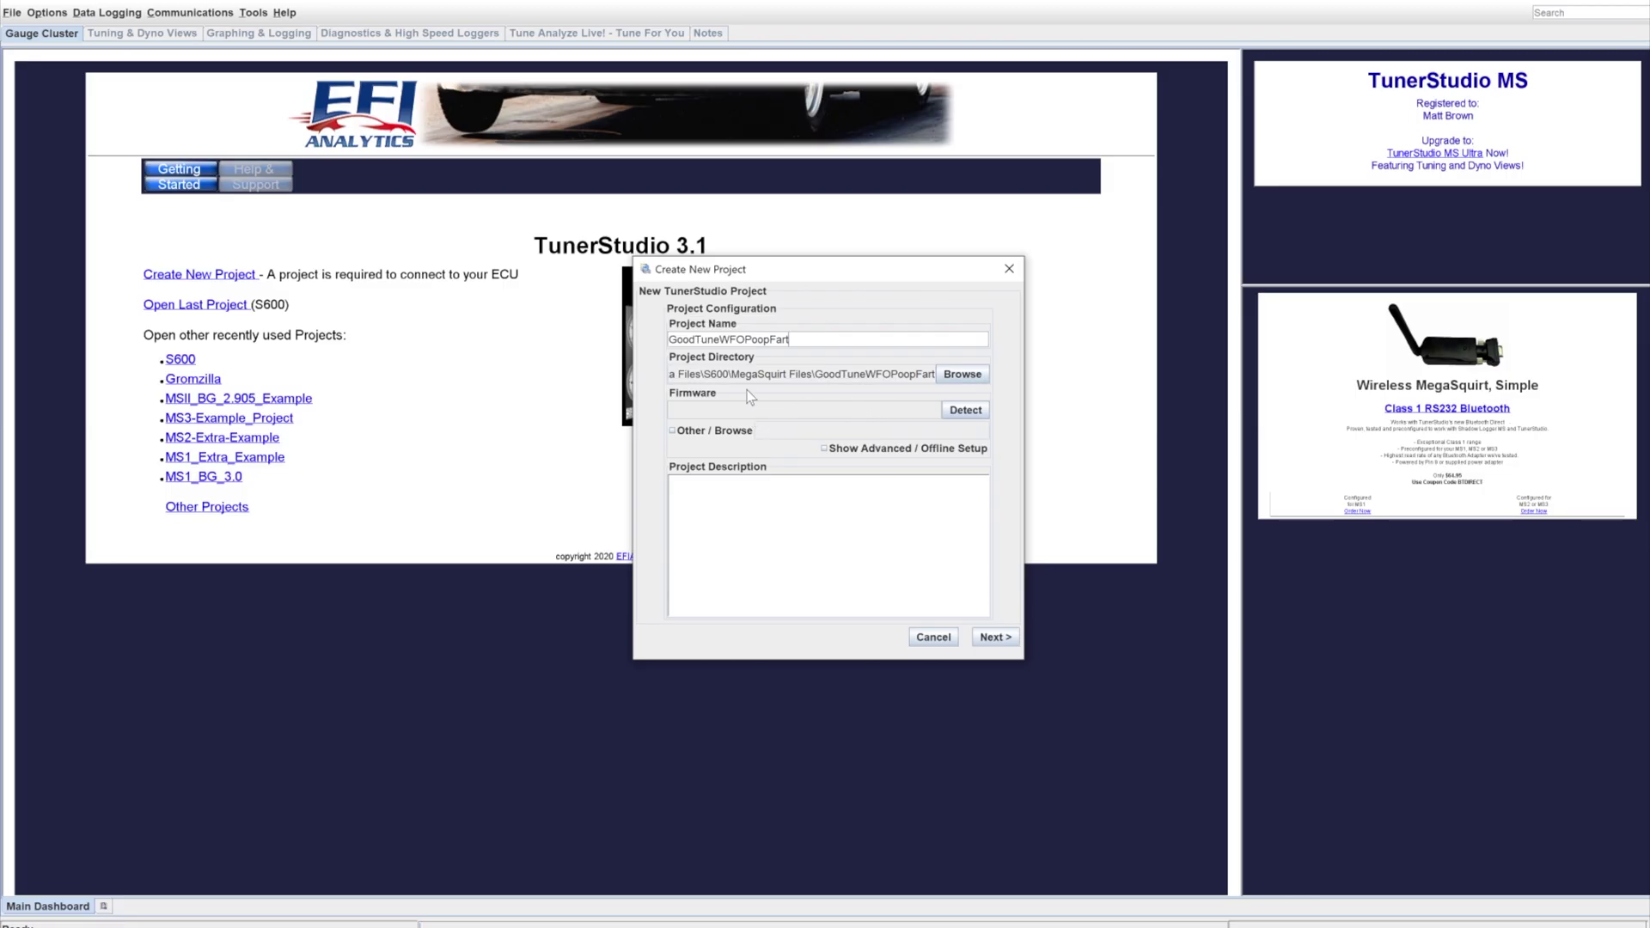
# Skip controller detection and finish the wizard with default configuration settings and dashboard
pyautogui.click(963, 412)
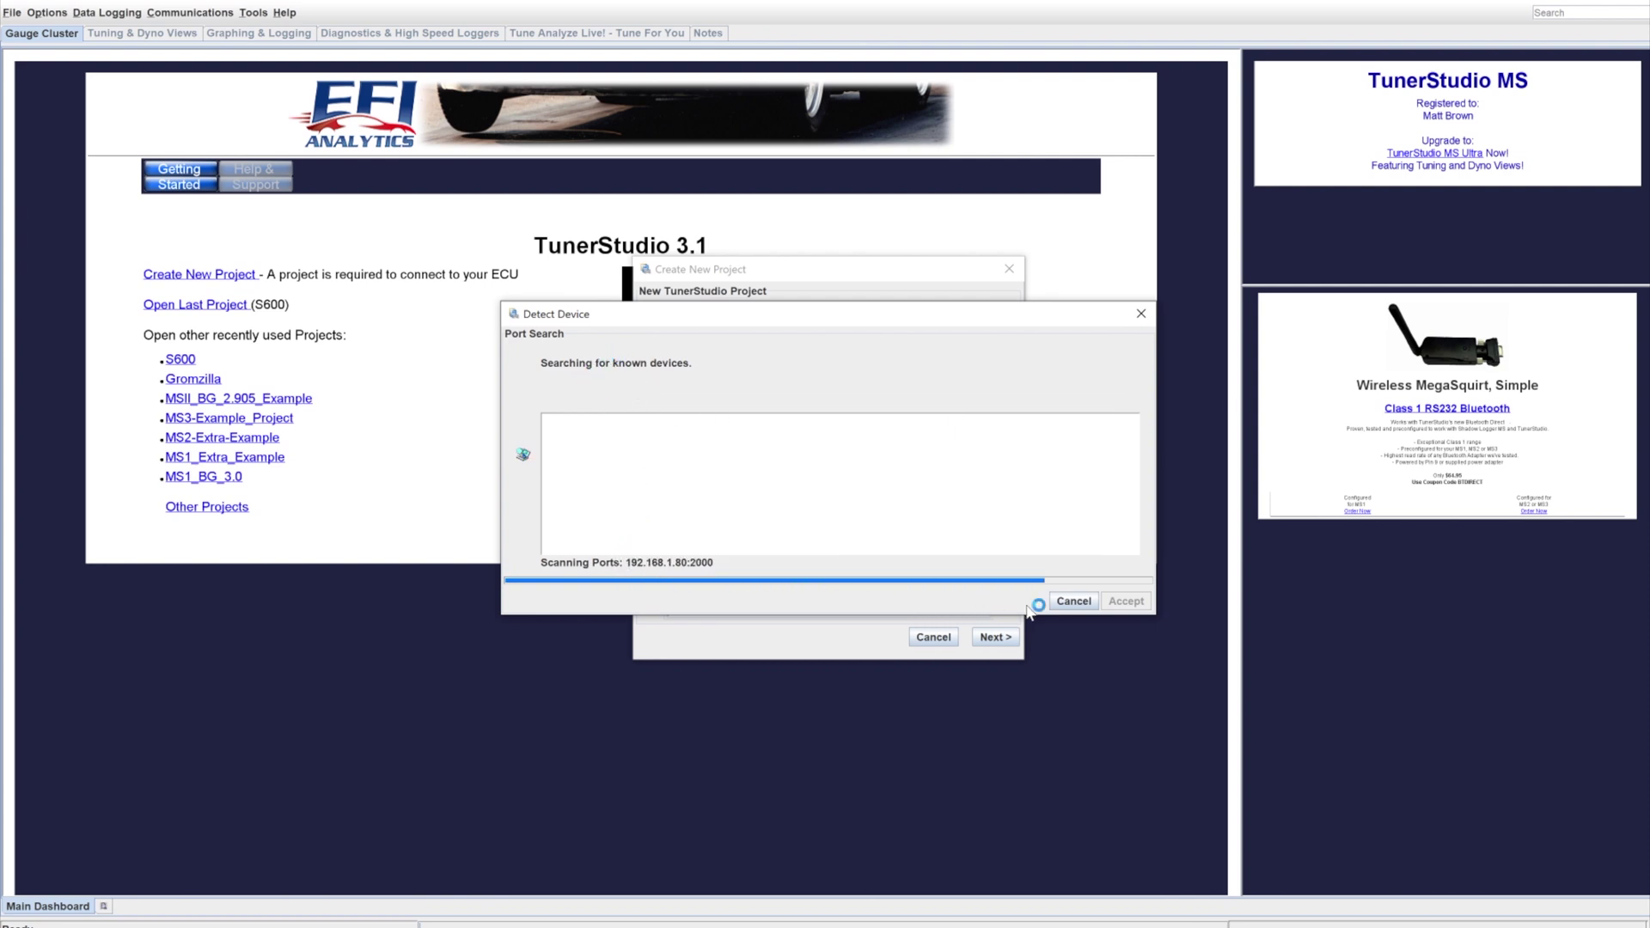
pyautogui.click(1073, 601)
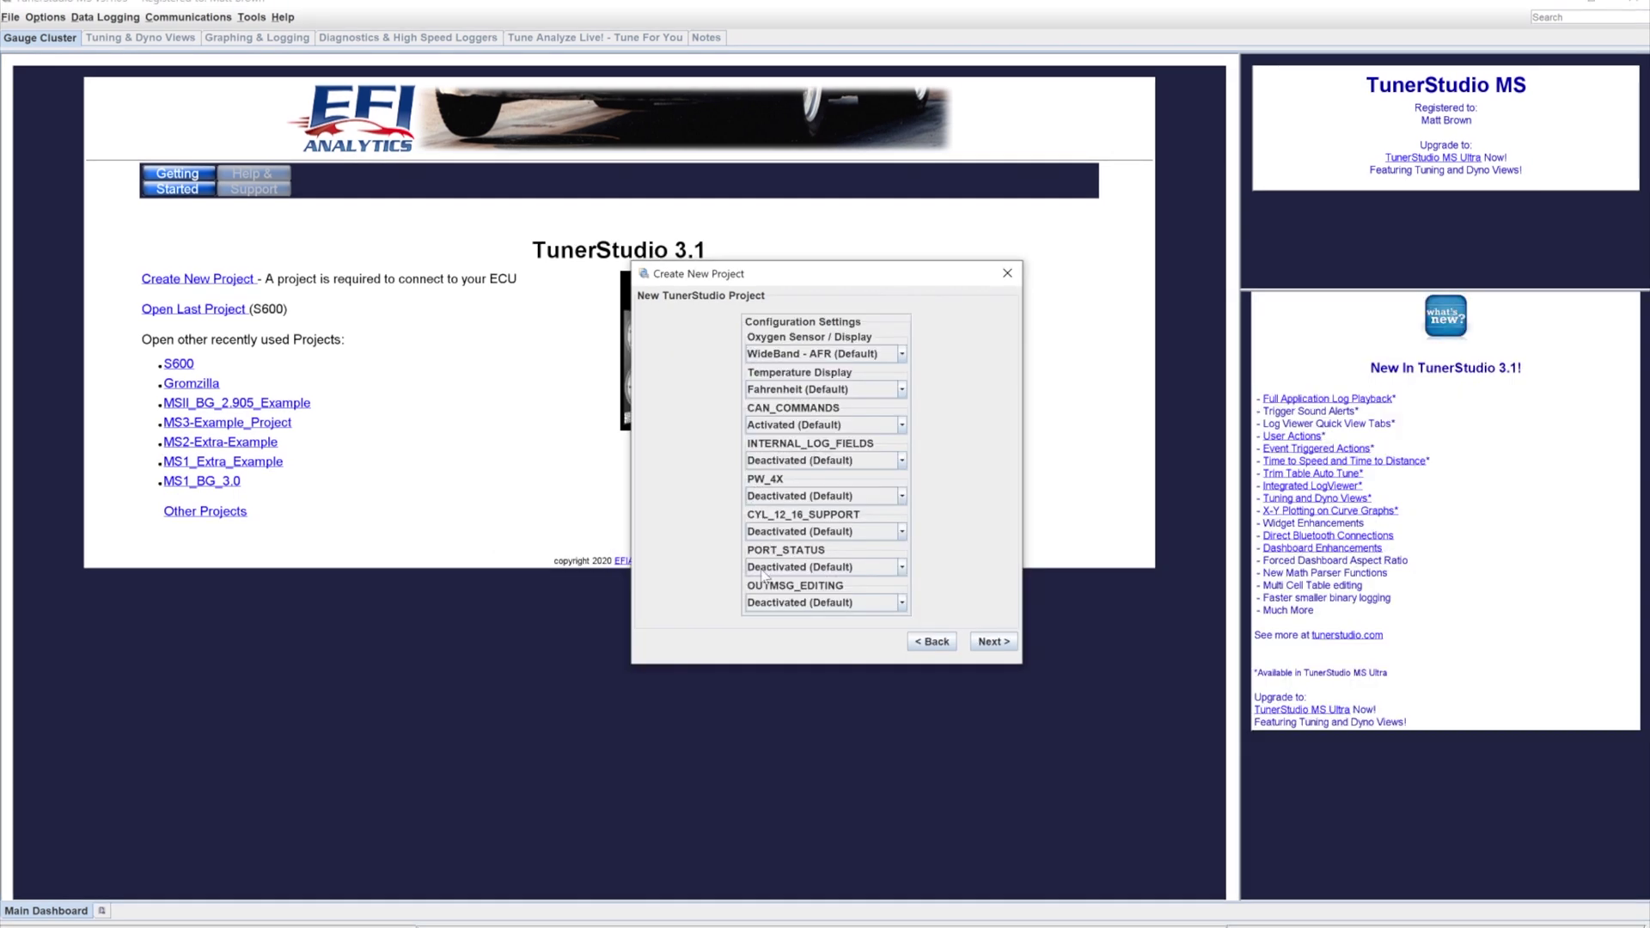
pyautogui.click(996, 646)
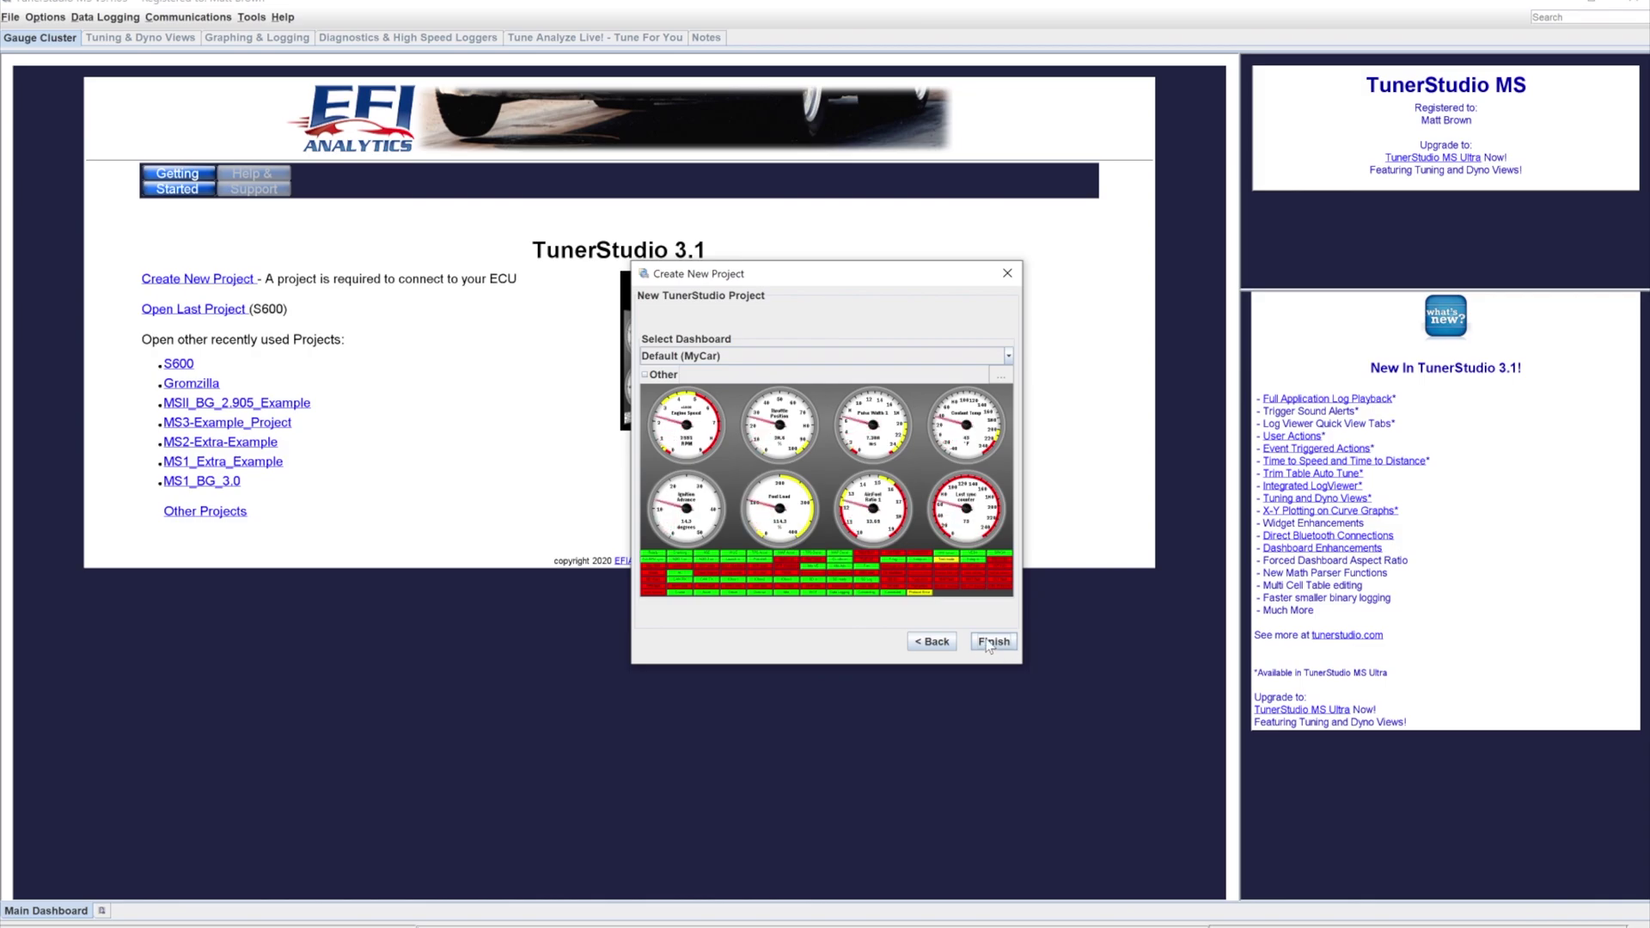
pyautogui.click(993, 642)
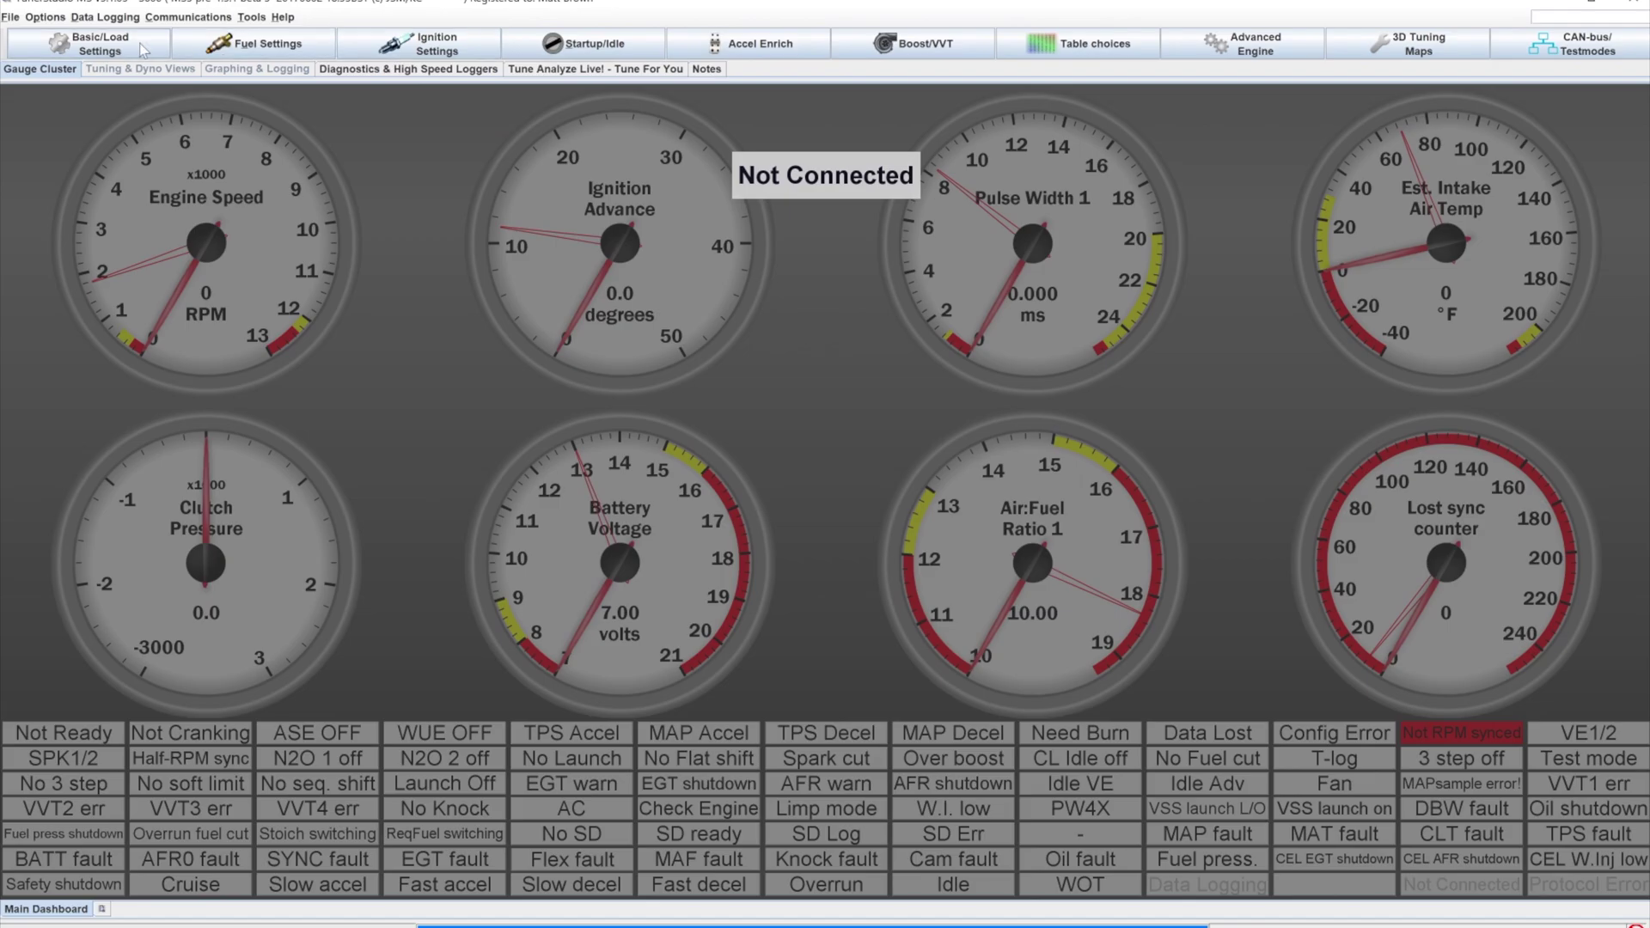
# Bring up Engine and Sequential Settings and review the Control Algorithm choices
pyautogui.click(127, 48)
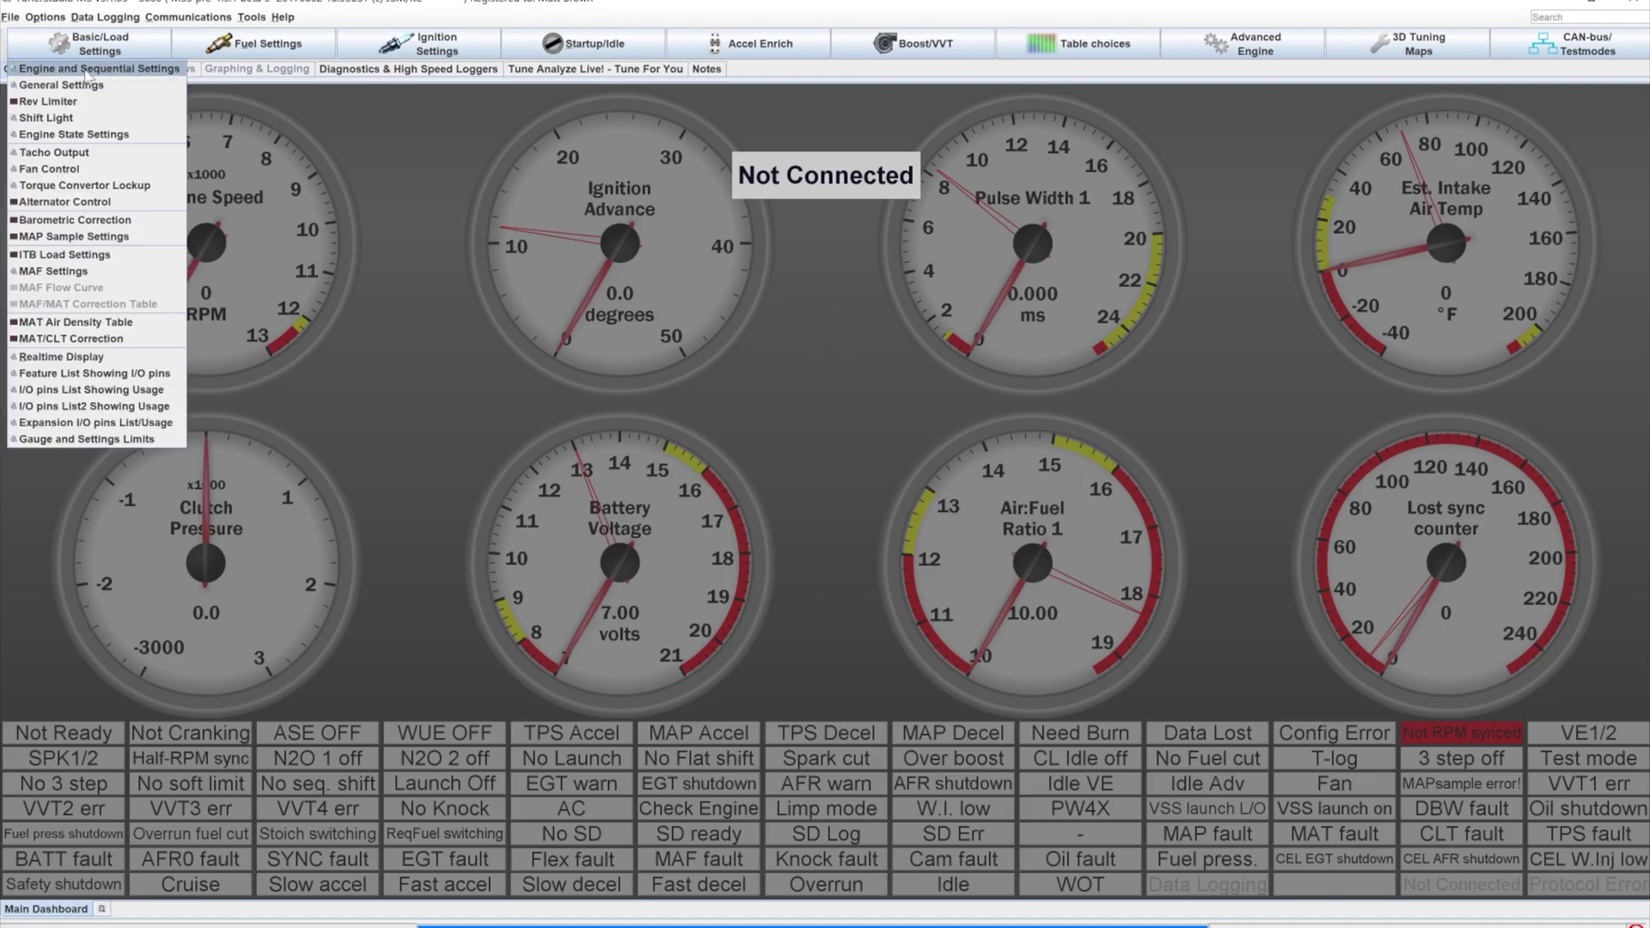
pyautogui.click(97, 71)
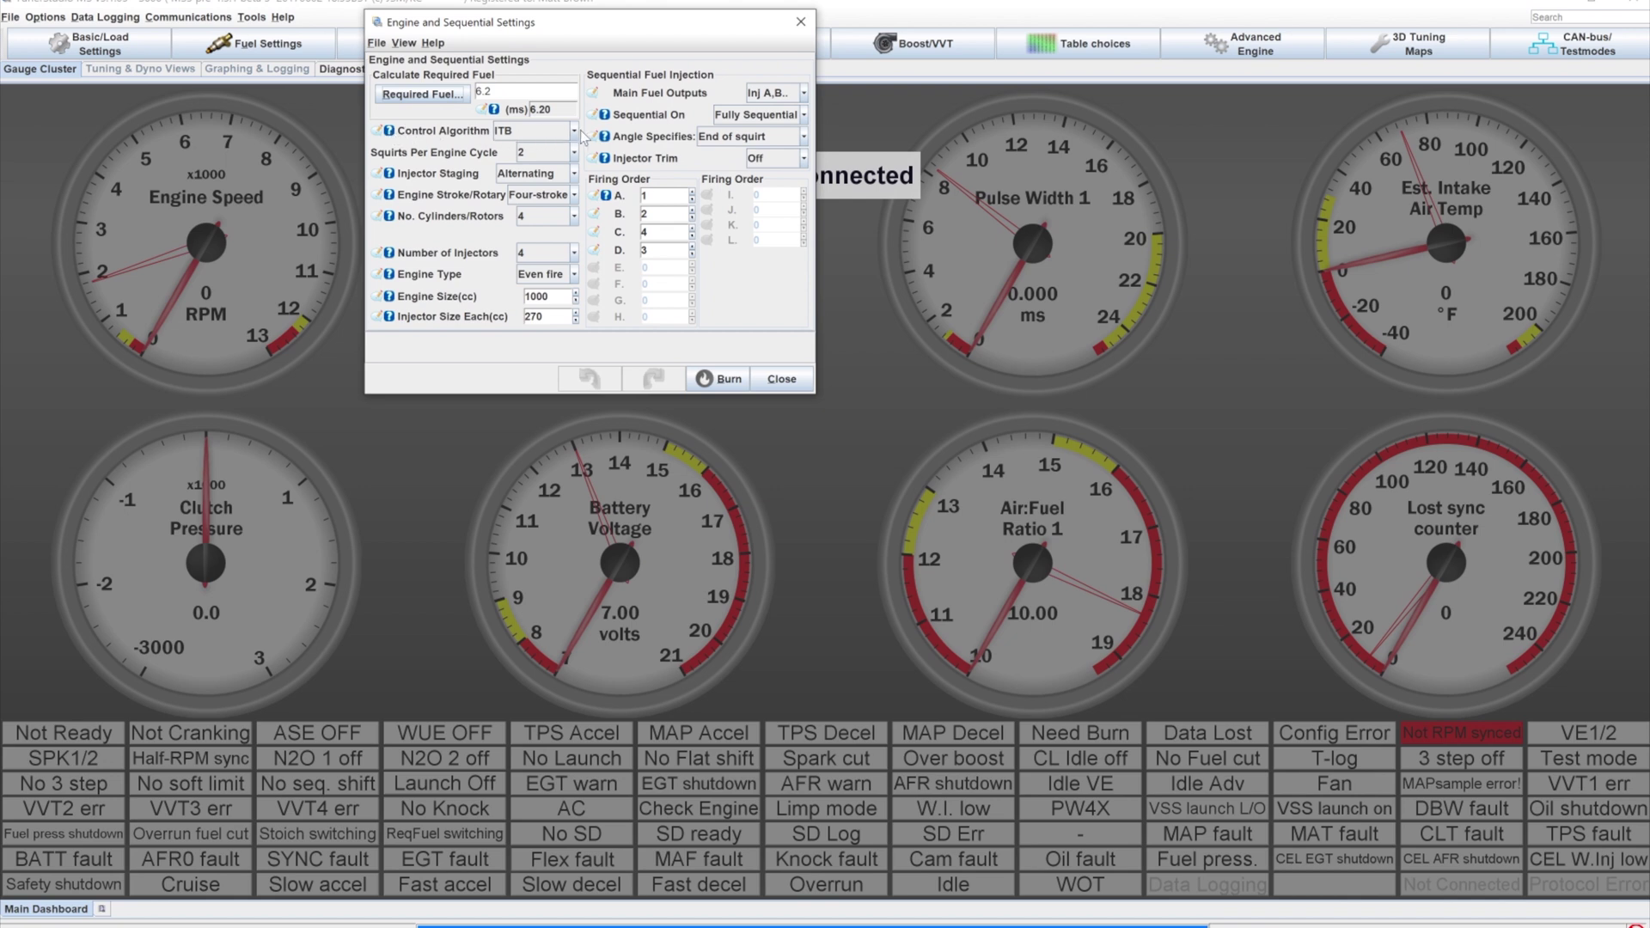
pyautogui.click(575, 134)
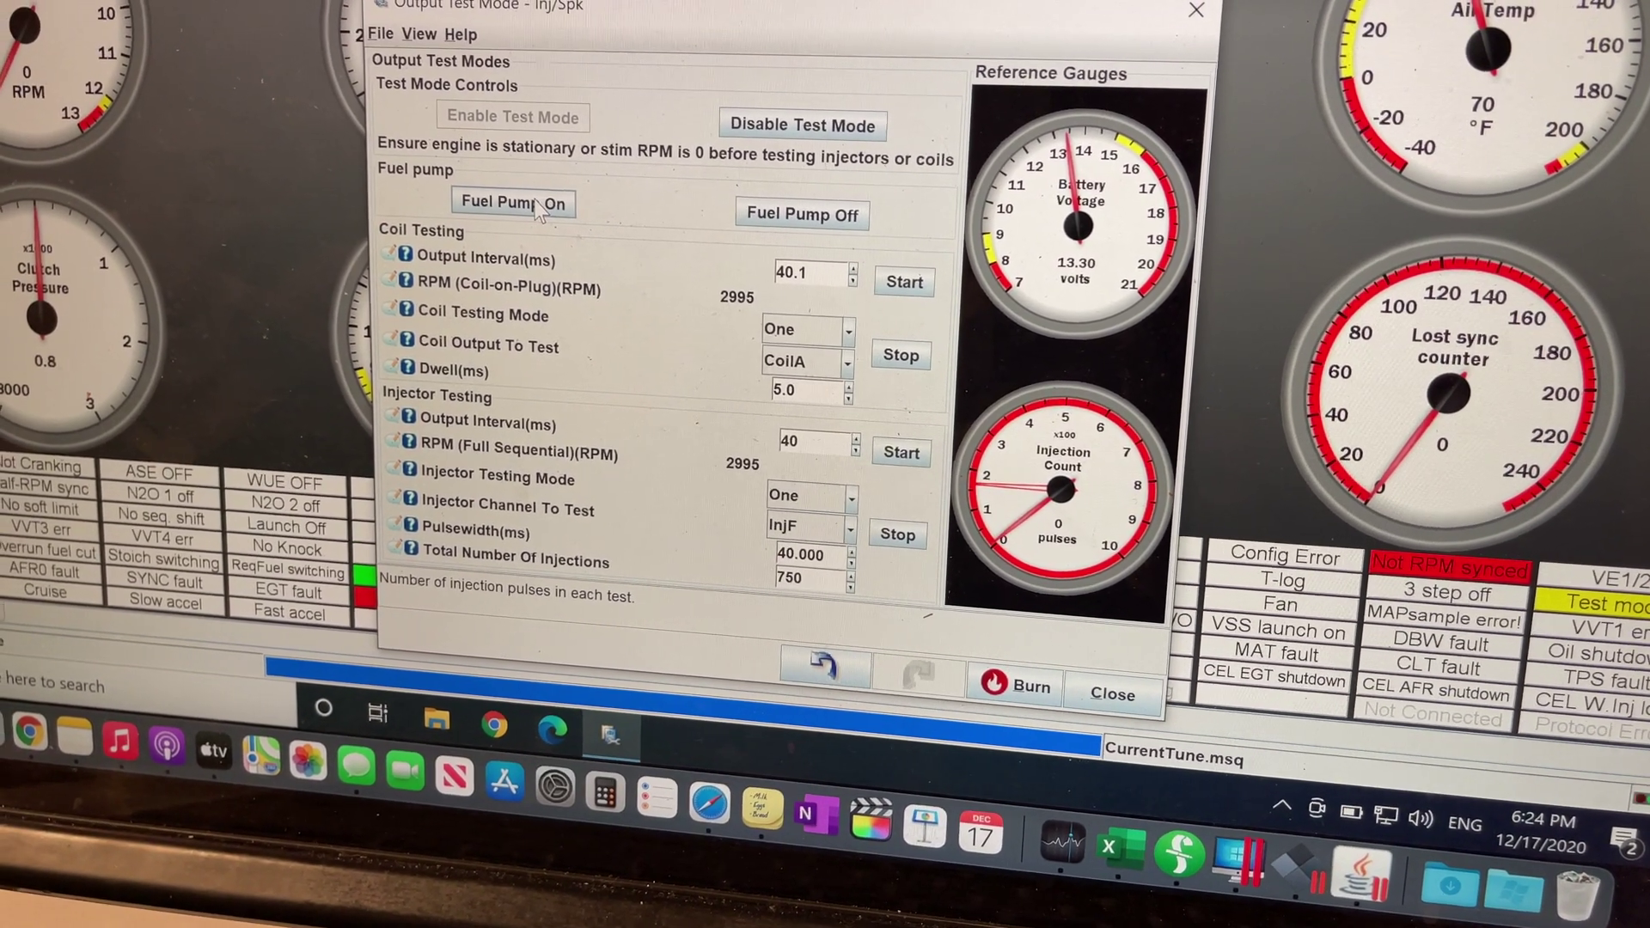
# Switch the fuel pump on in output test mode
pyautogui.click(536, 205)
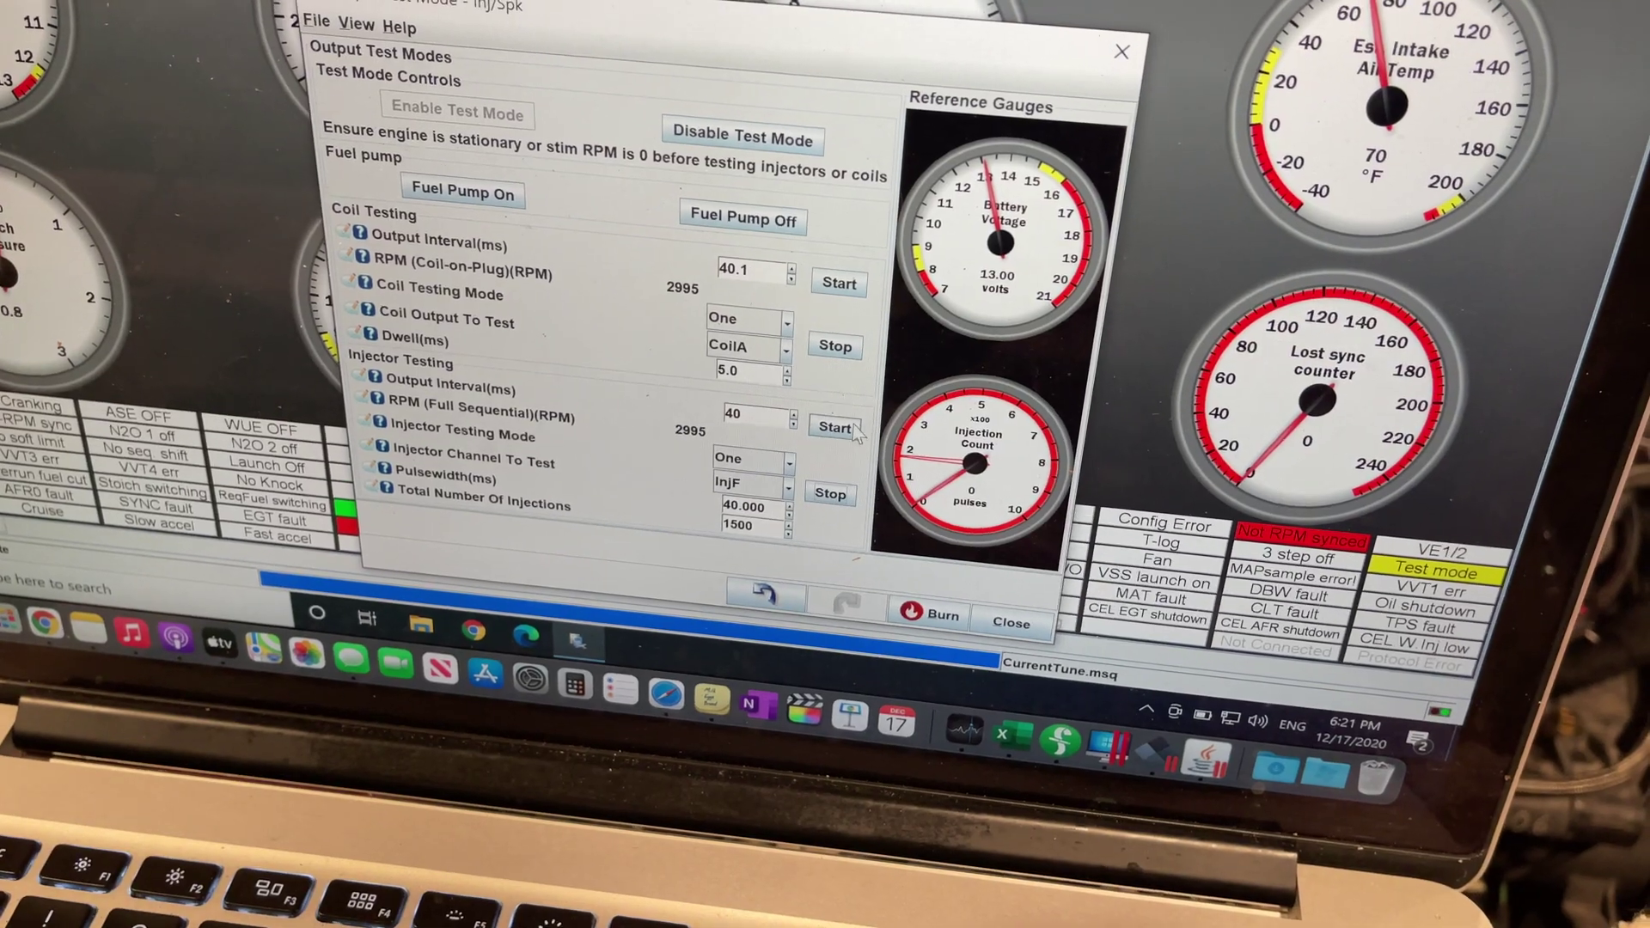
# Start the injector test on InjH at 1.070 ms pulsewidth, 400 injections
pyautogui.click(853, 429)
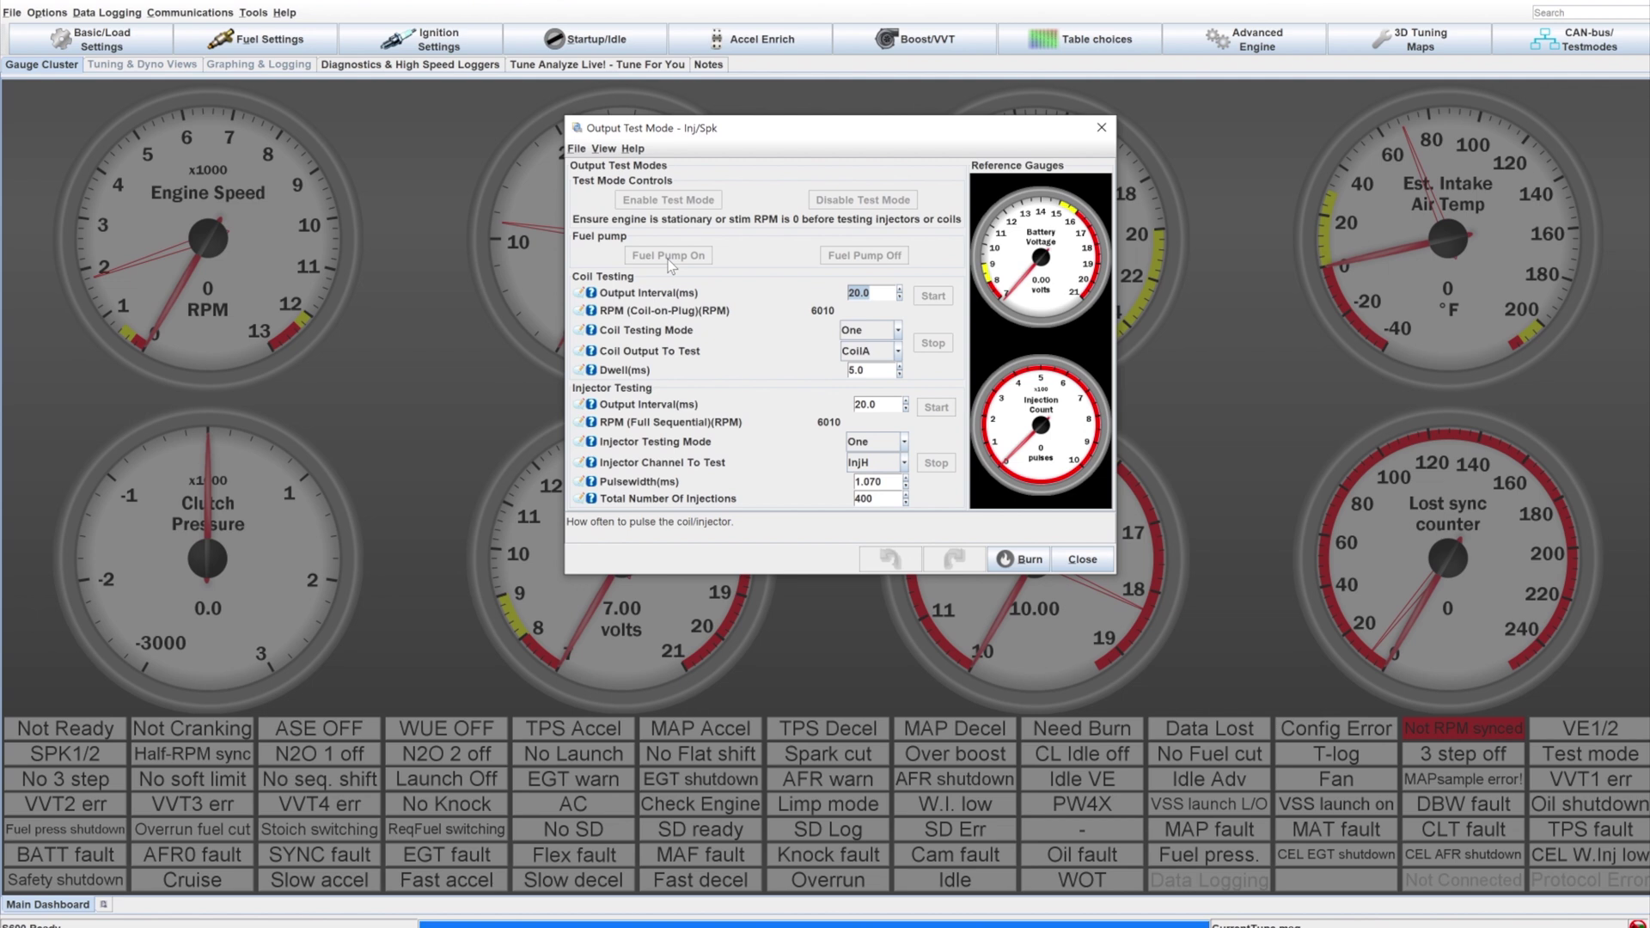
# Confirm CoilA as the coil output and InjH as the injector test channel
pyautogui.click(868, 351)
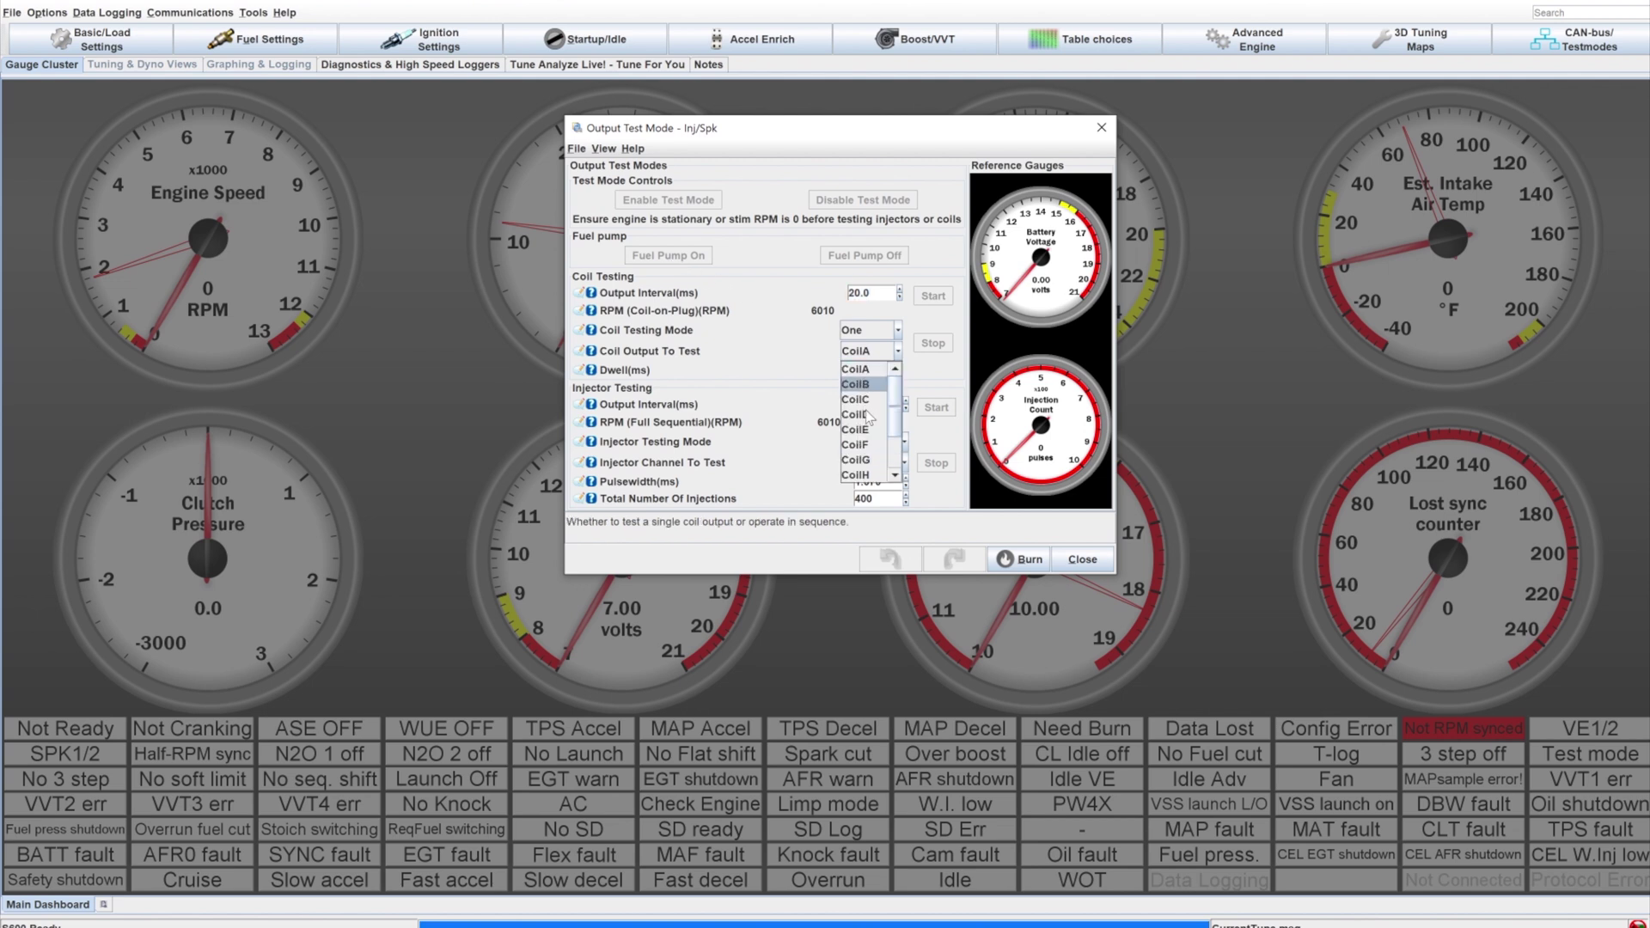
pyautogui.click(805, 362)
pyautogui.click(876, 464)
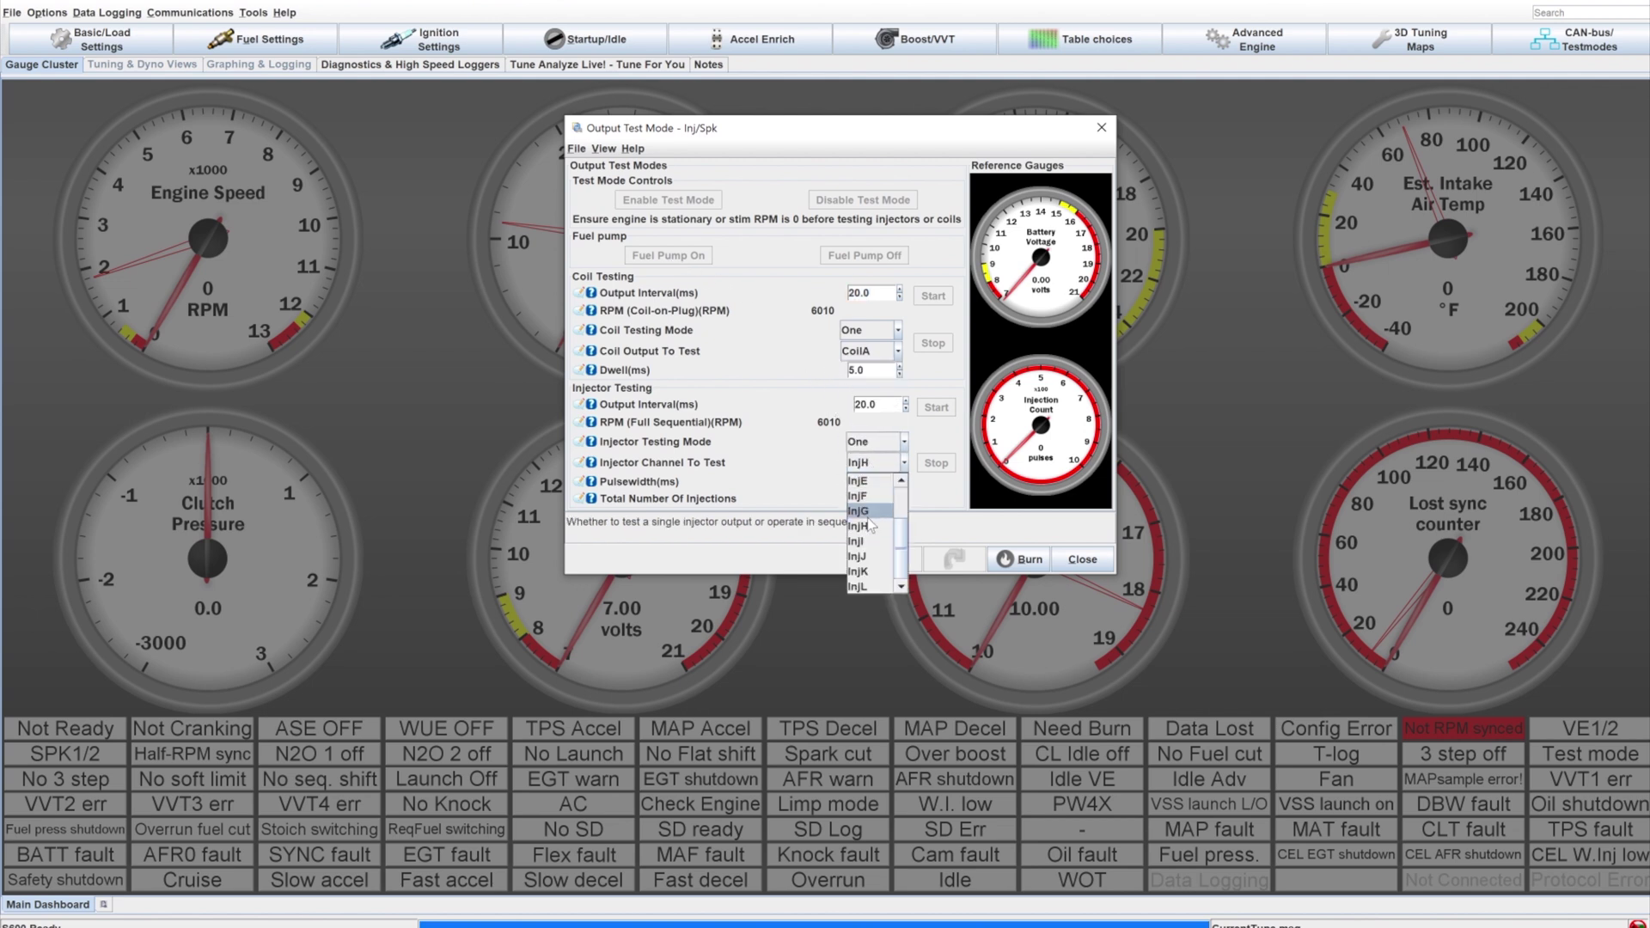
pyautogui.click(846, 453)
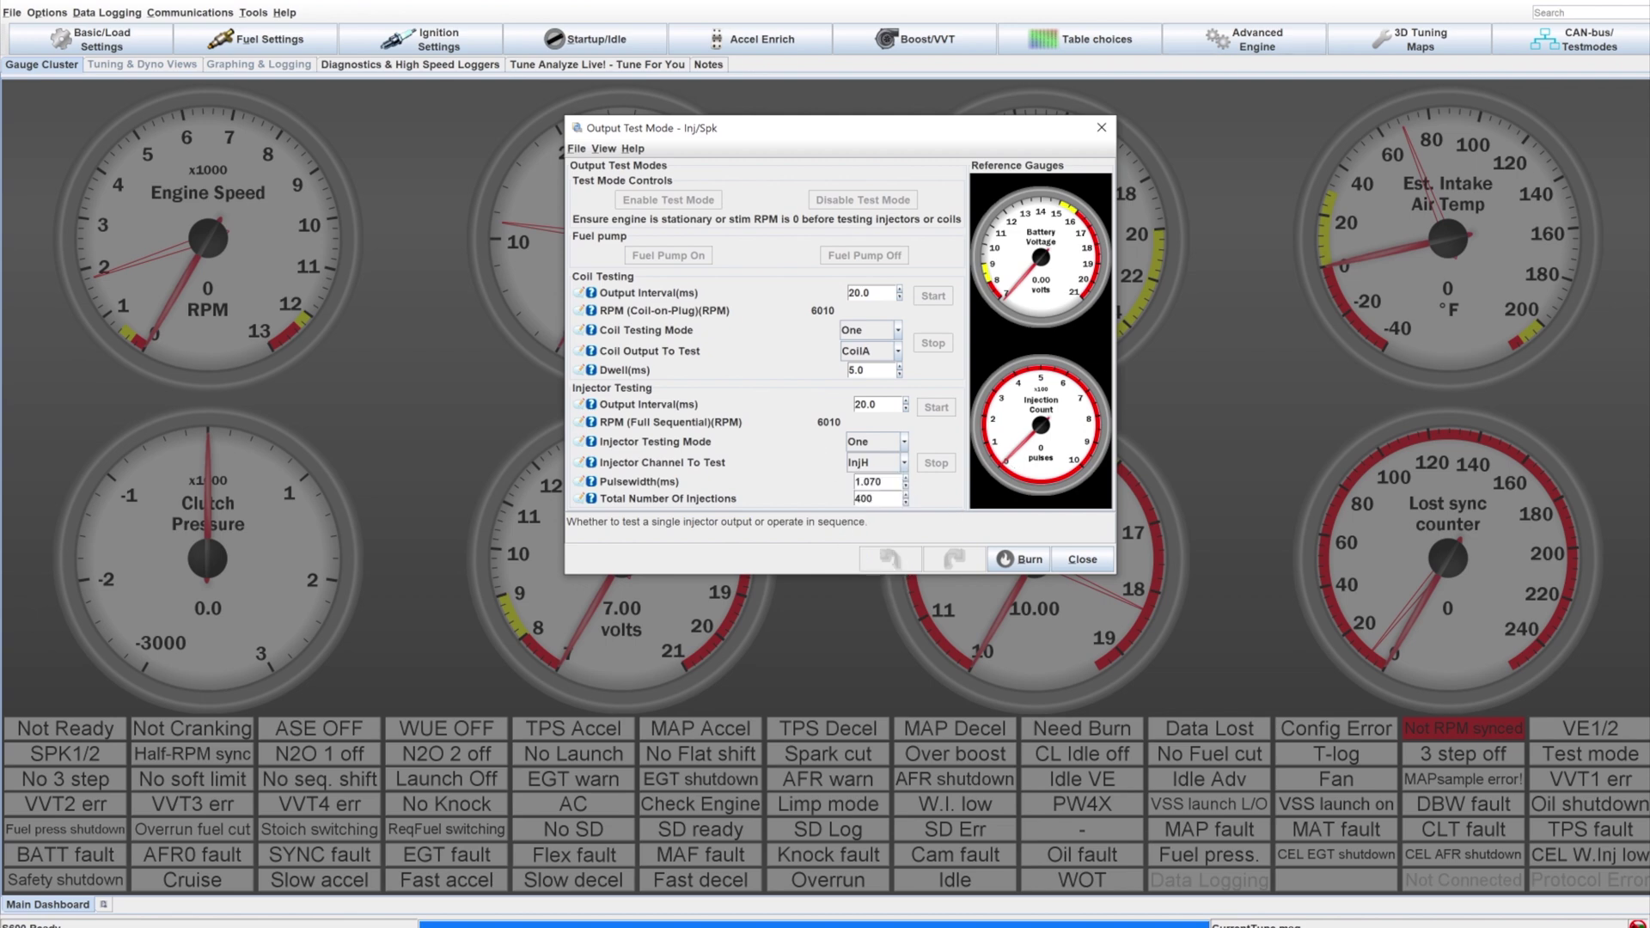
# Close the test window and reopen the Inj/Spk output test mode via search
pyautogui.click(1588, 39)
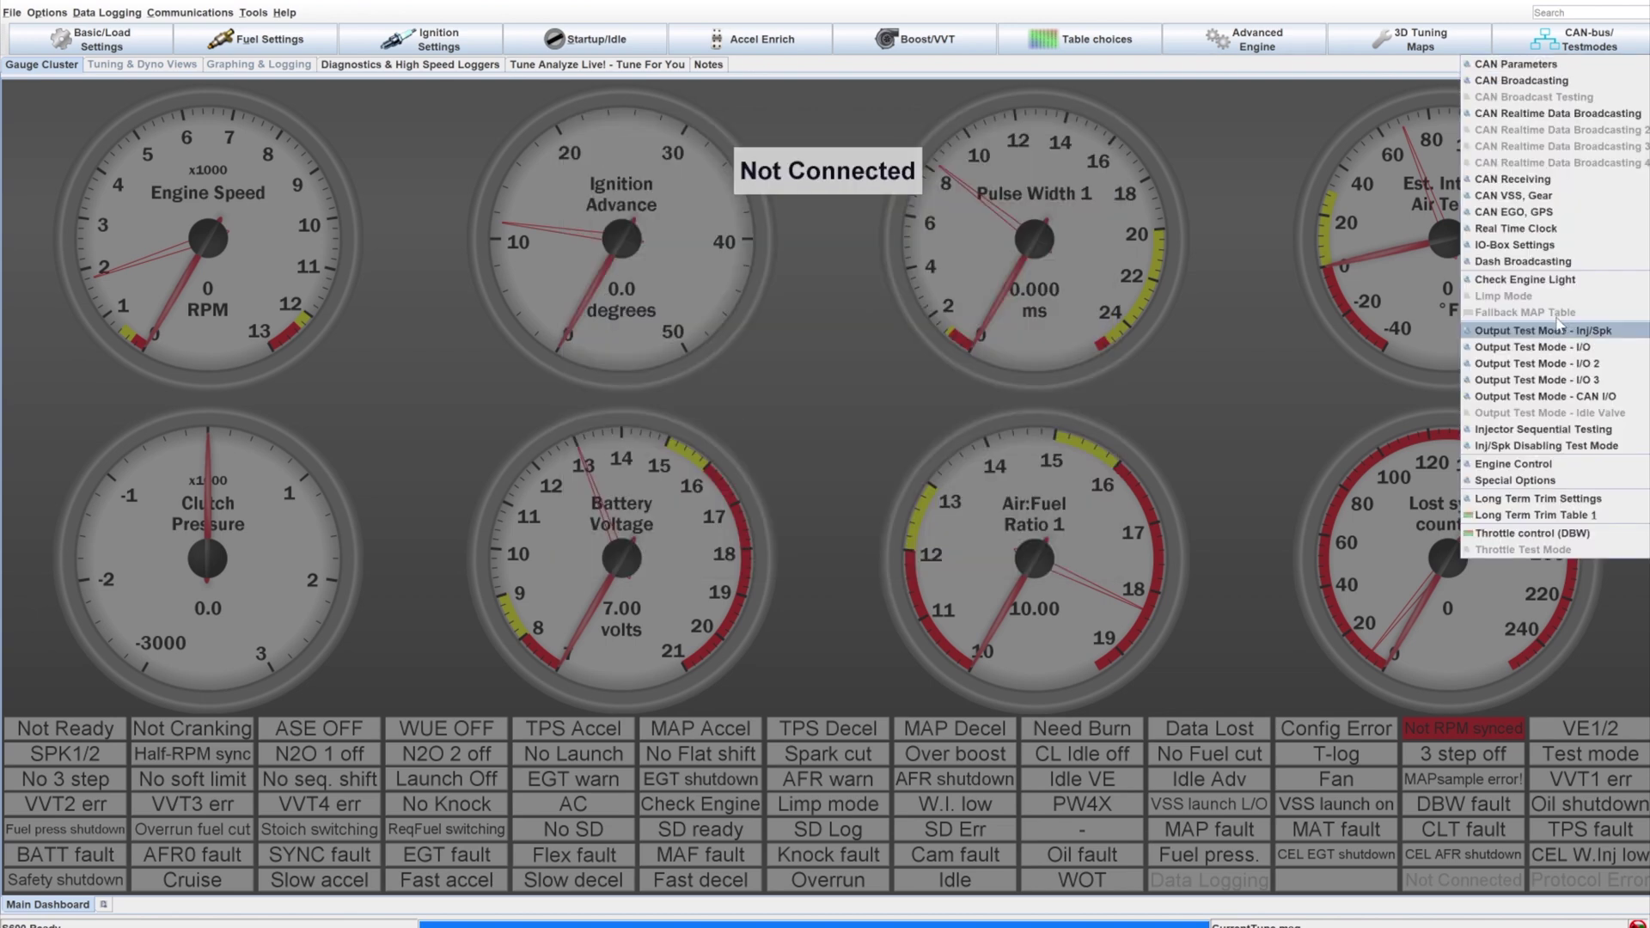
pyautogui.click(1565, 11)
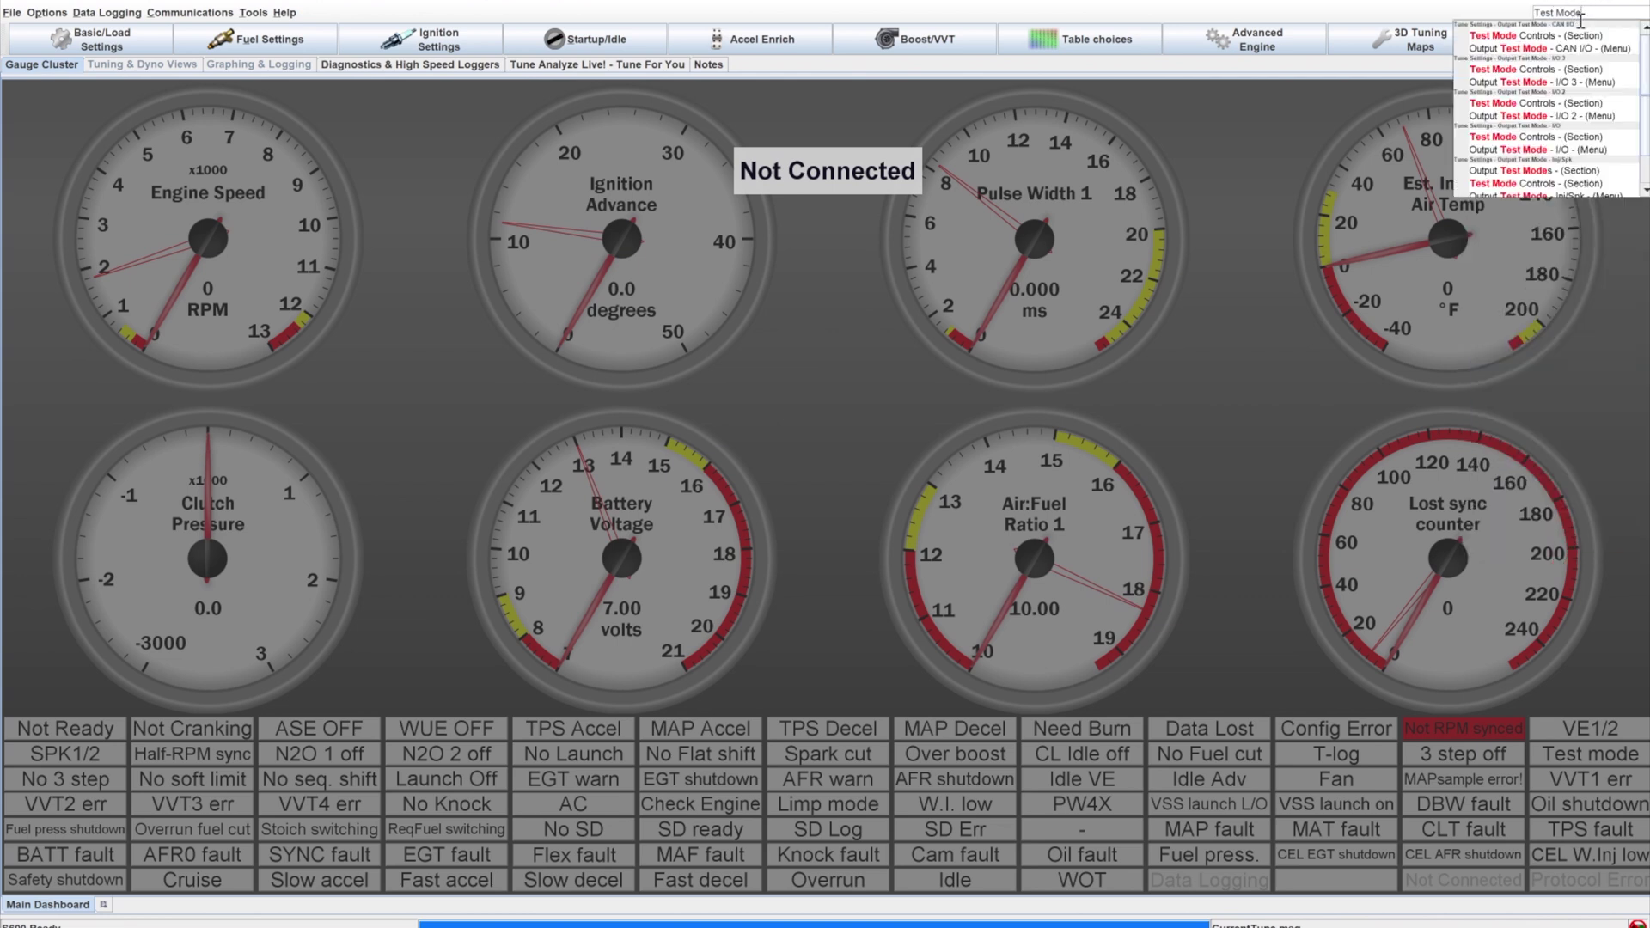
pyautogui.click(1549, 171)
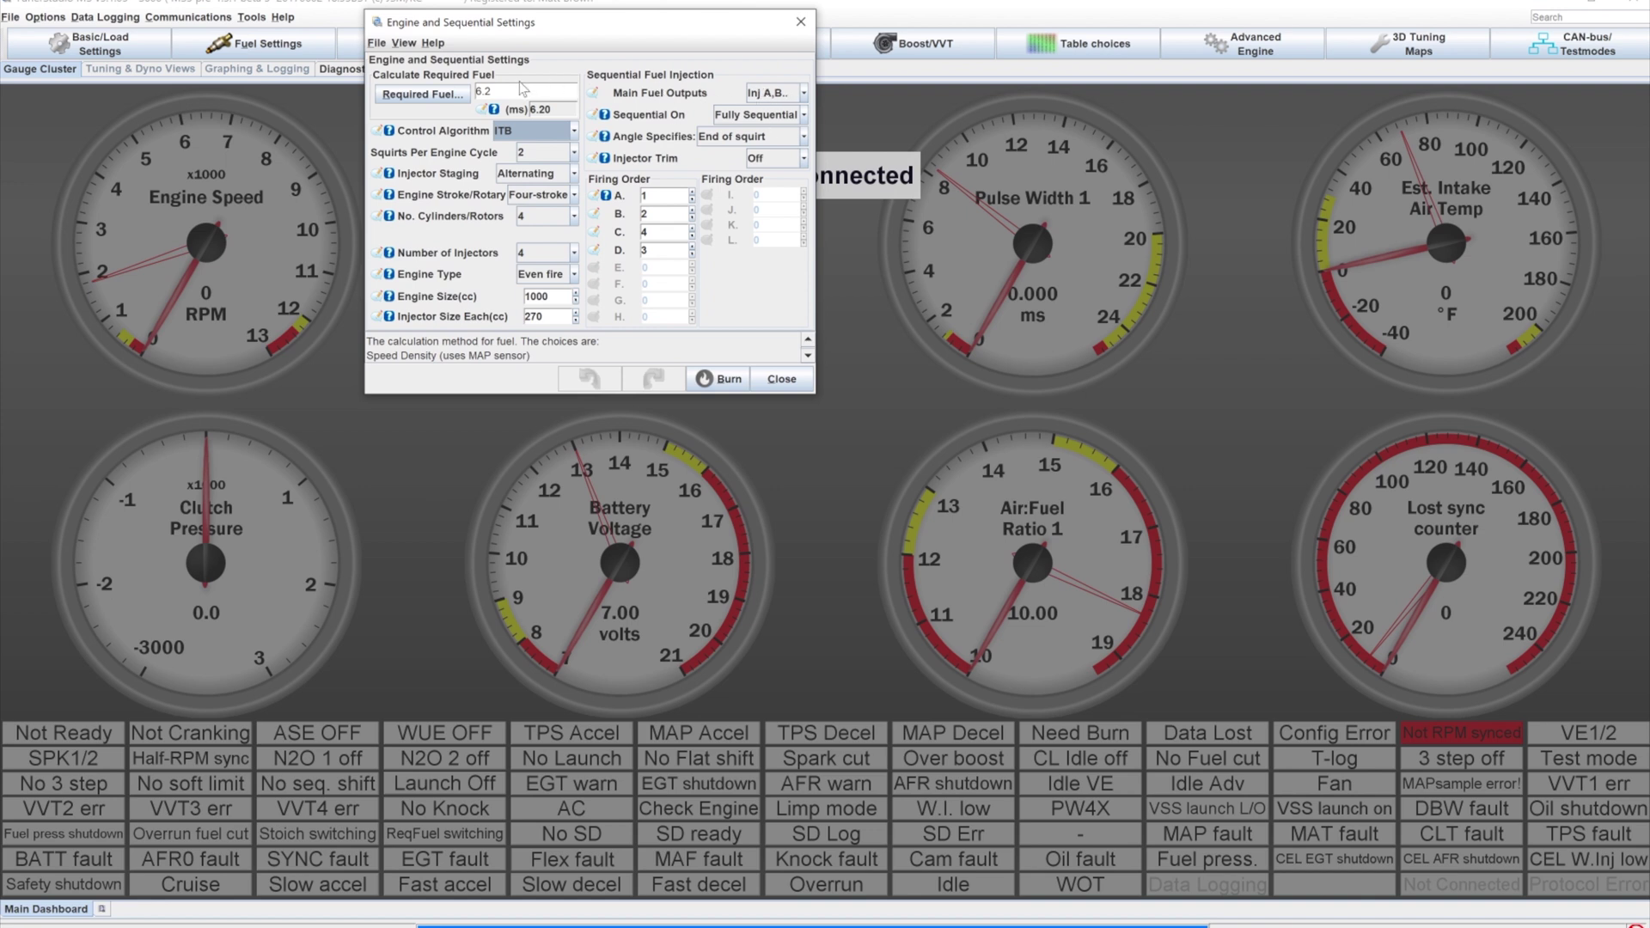
# Calculate required fuel 6.2 ms from 1000 cc, 4 cylinders, 270 cc injectors, 14.7 AFR
pyautogui.click(441, 96)
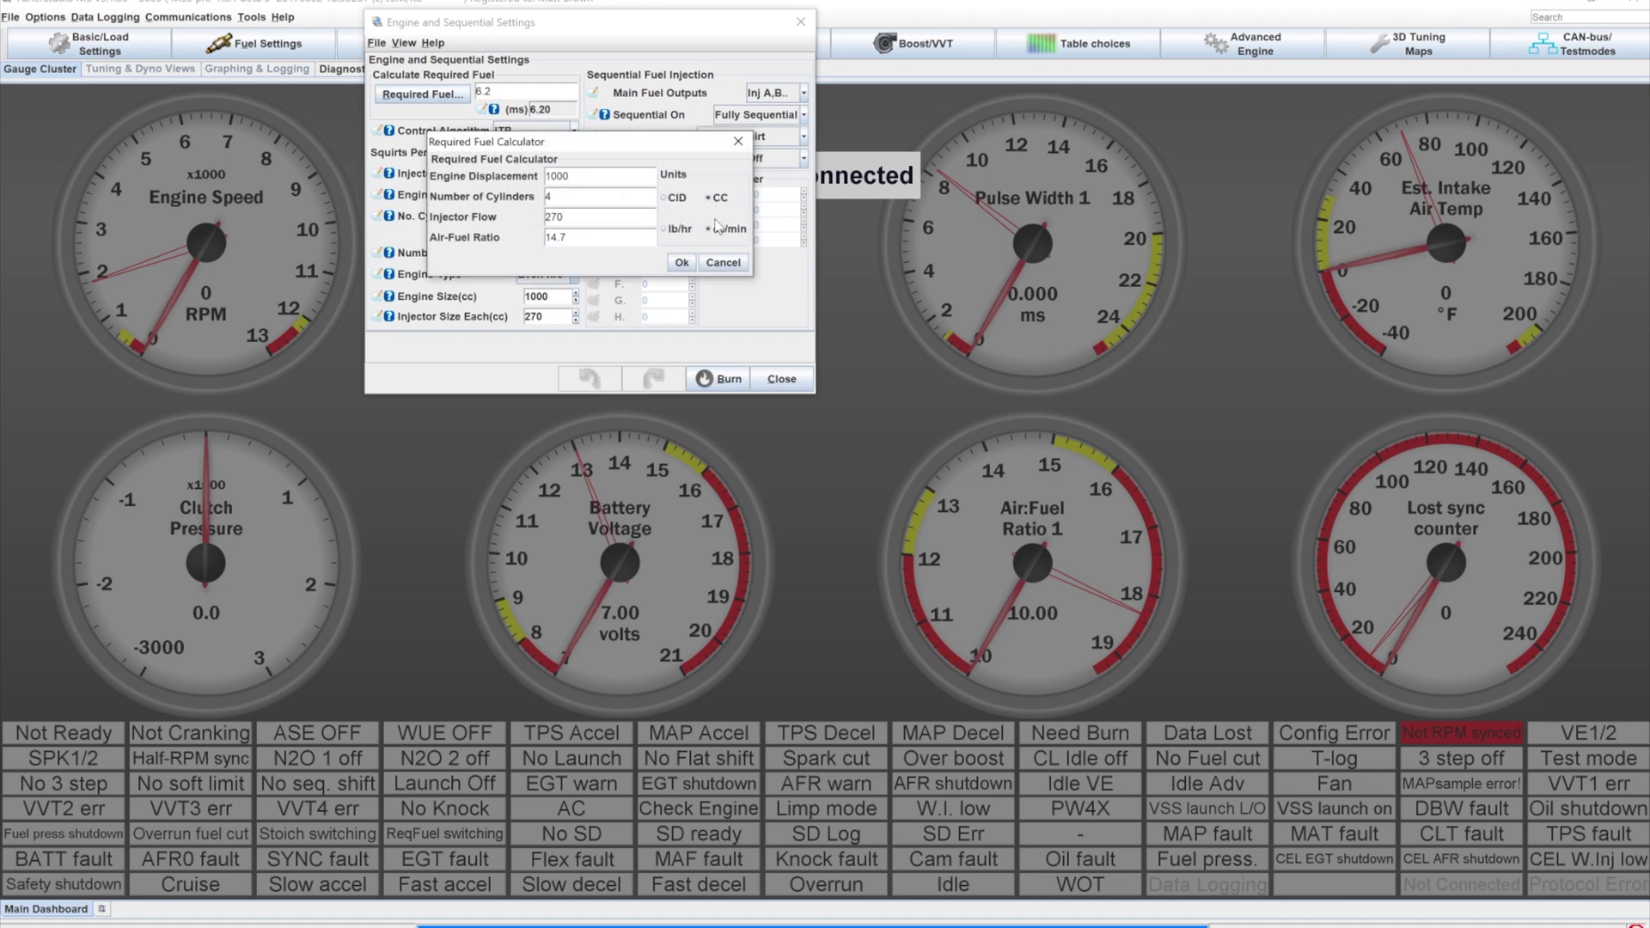
pyautogui.click(682, 263)
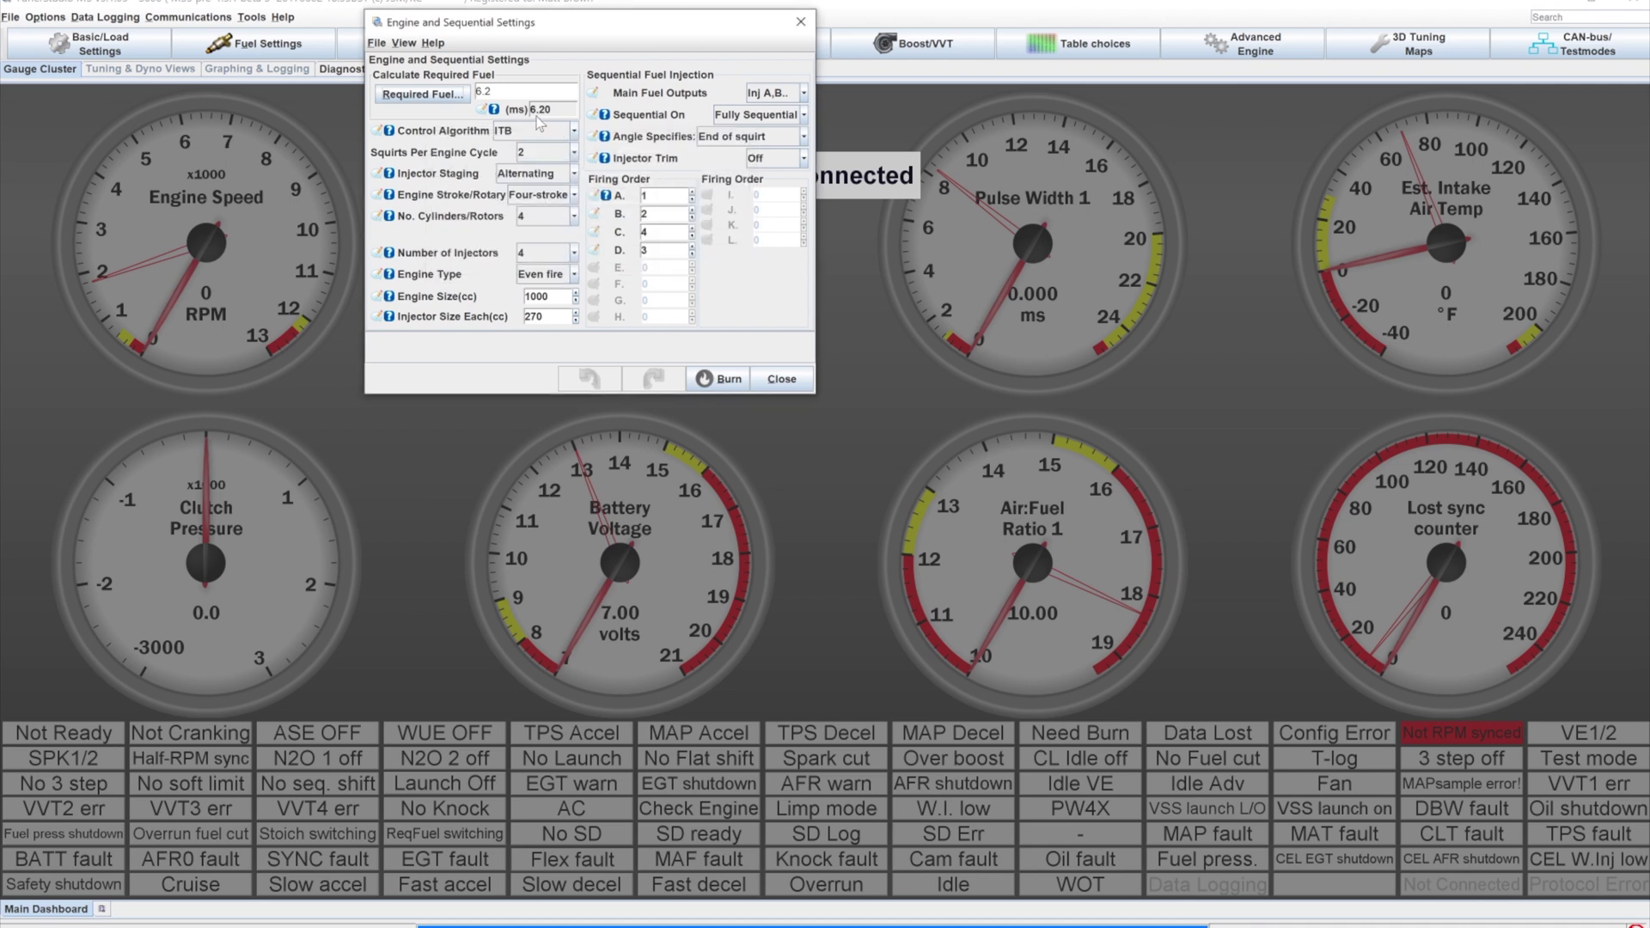
pyautogui.click(495, 110)
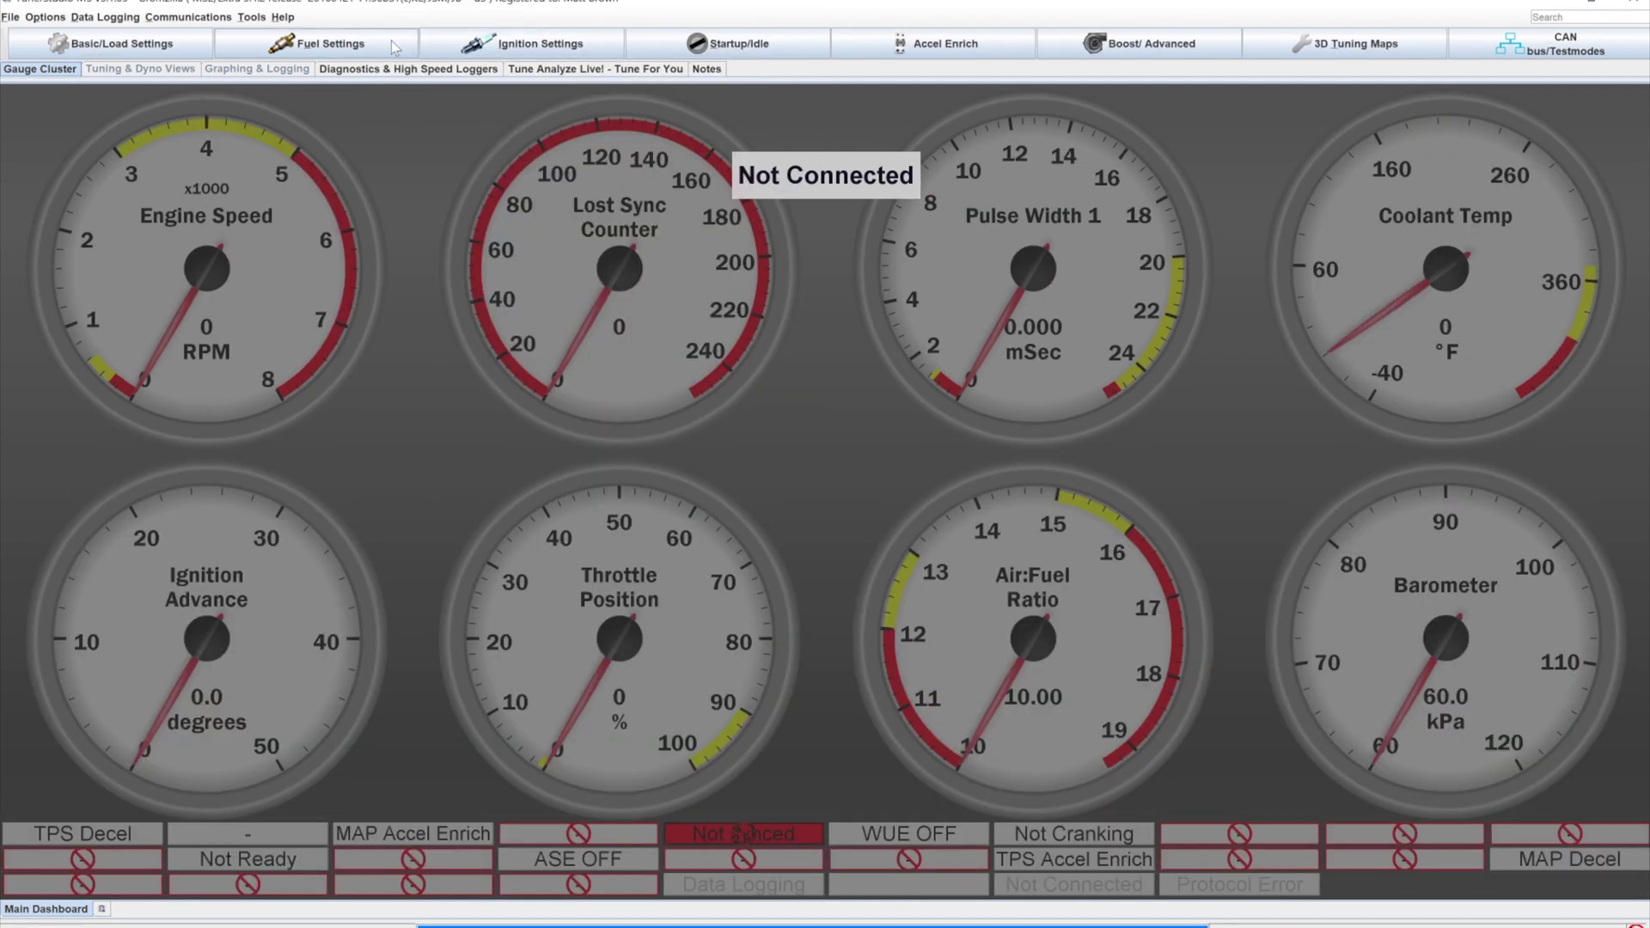
pyautogui.click(370, 43)
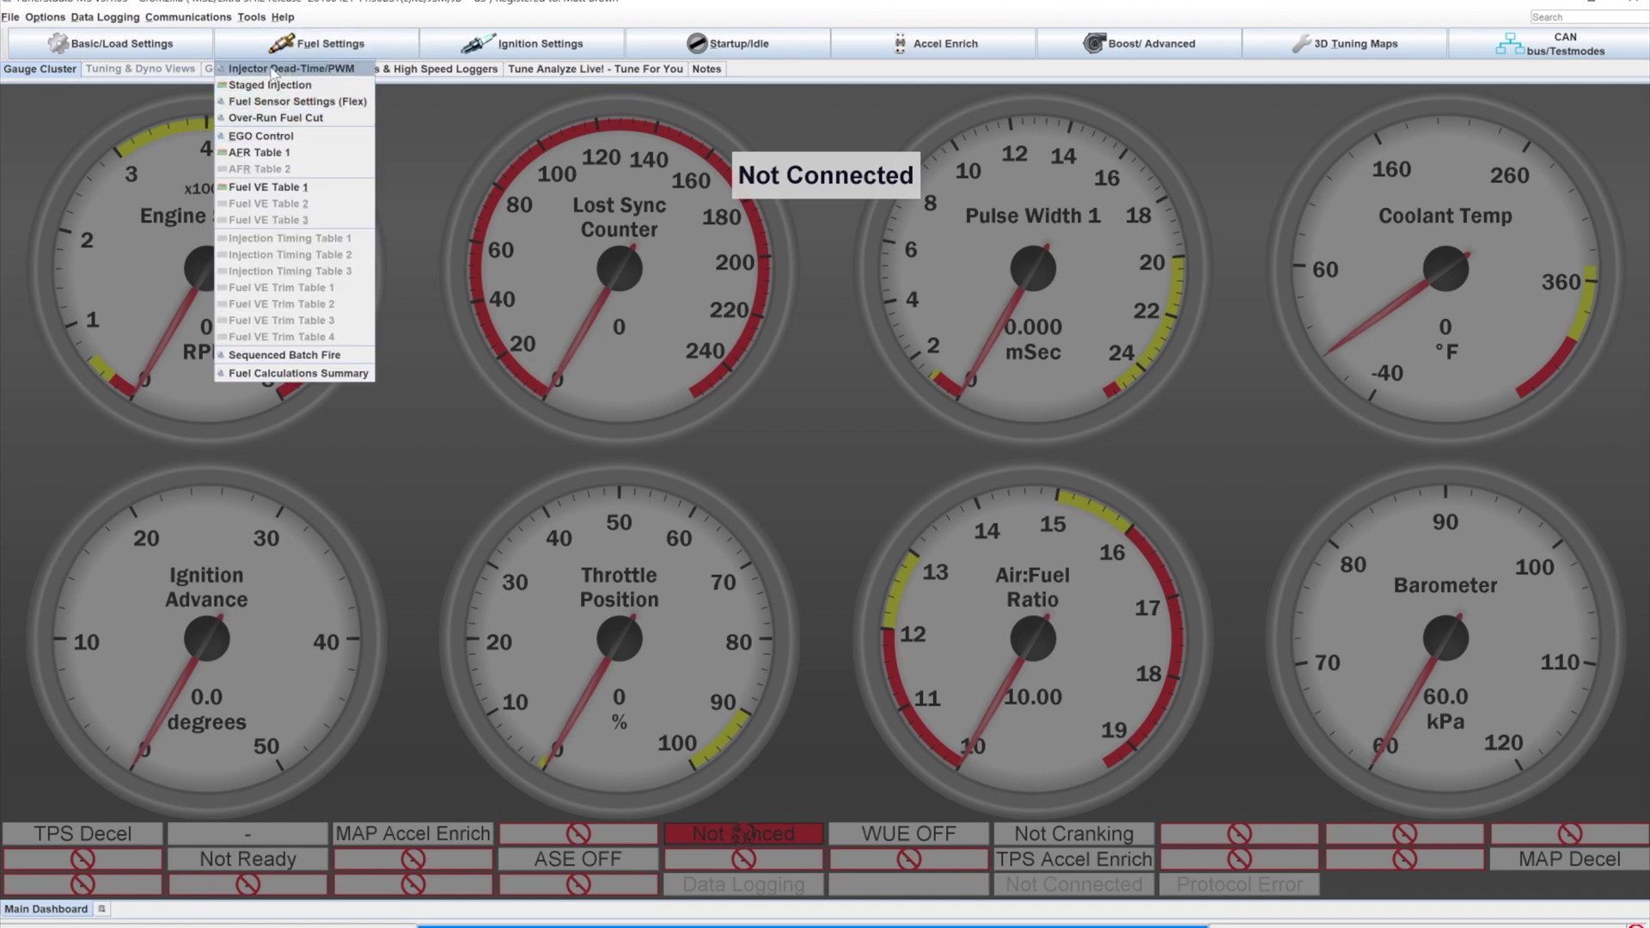
pyautogui.click(288, 68)
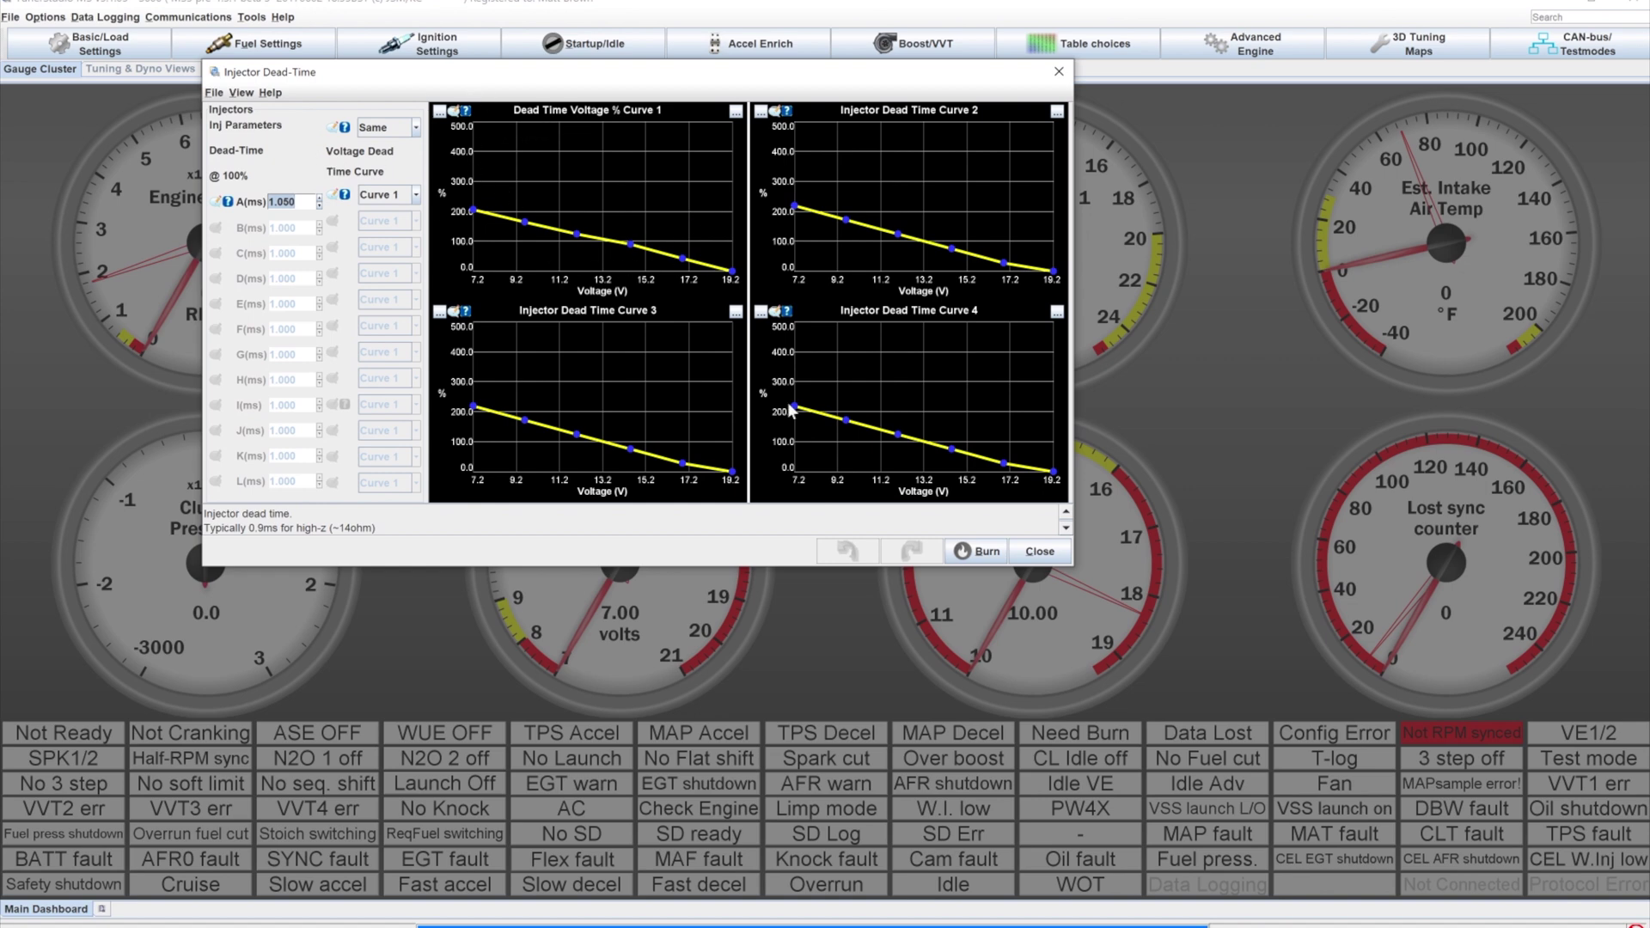
pyautogui.click(1044, 555)
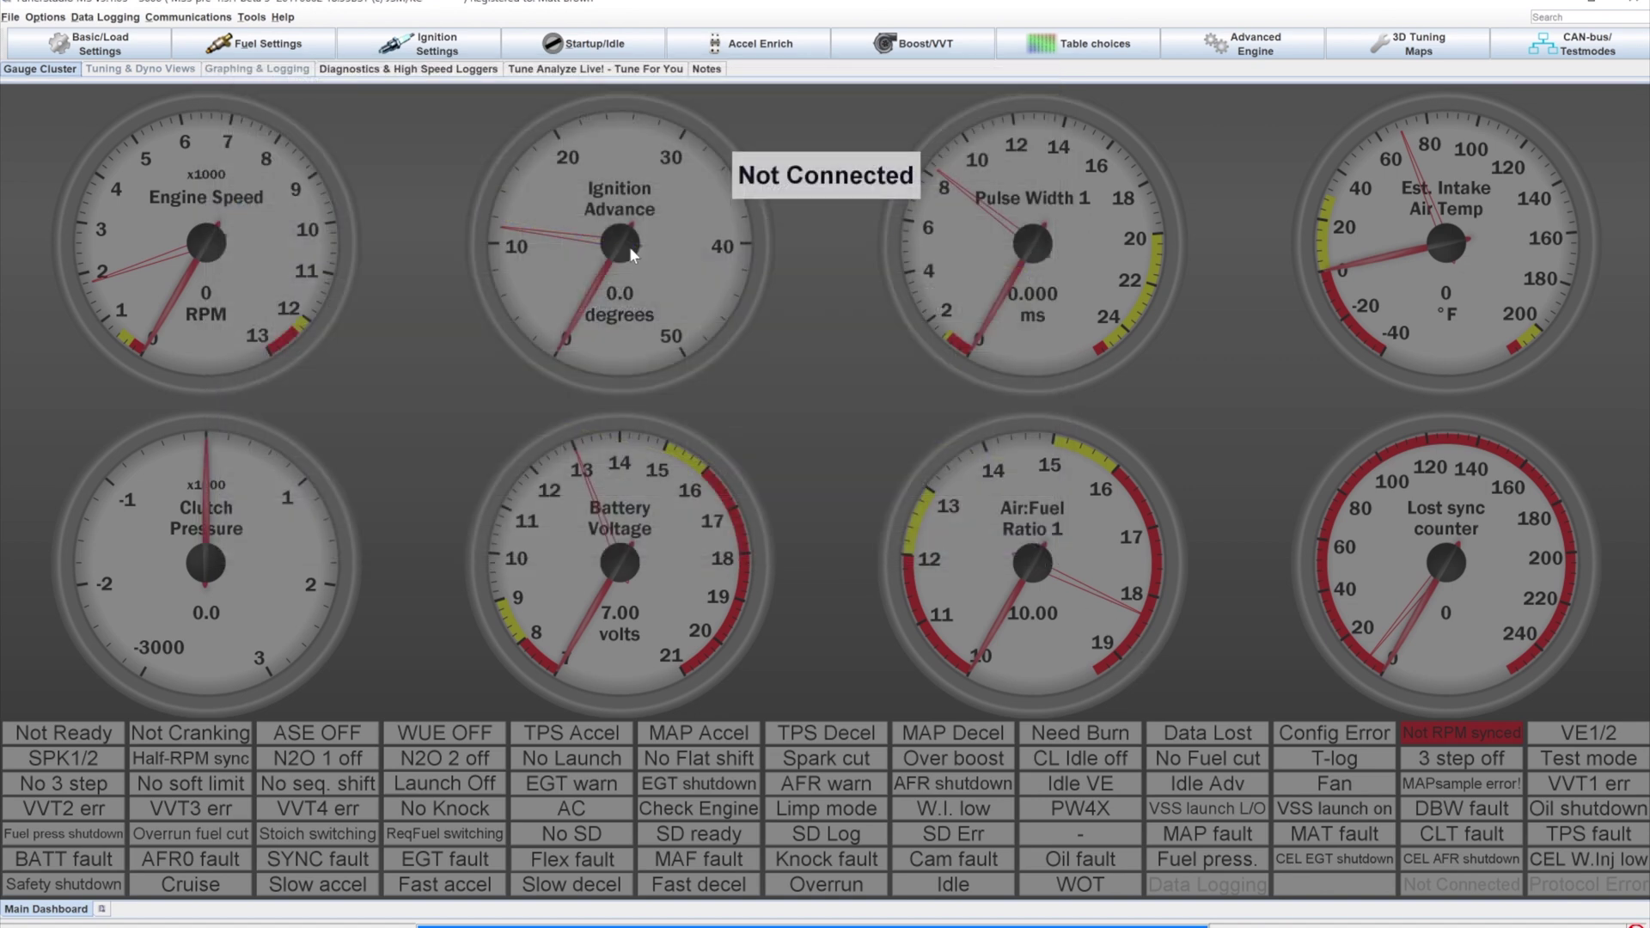
pyautogui.click(283, 45)
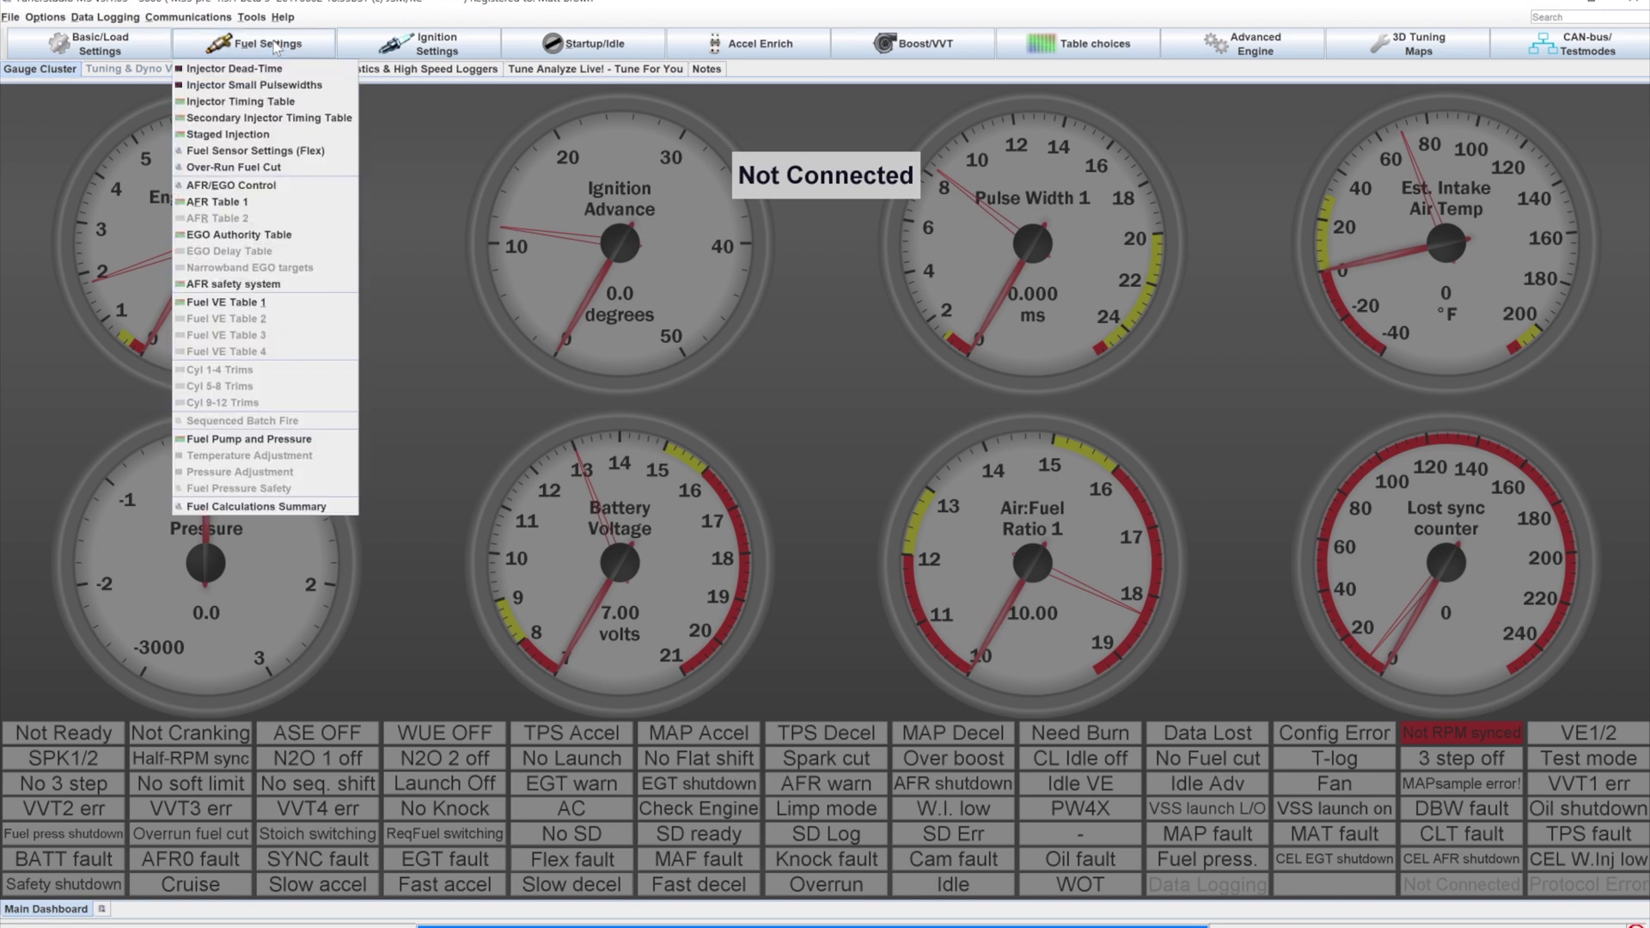
# Show the Staged Injection settings, enlarged so every table row is visible
pyautogui.click(230, 135)
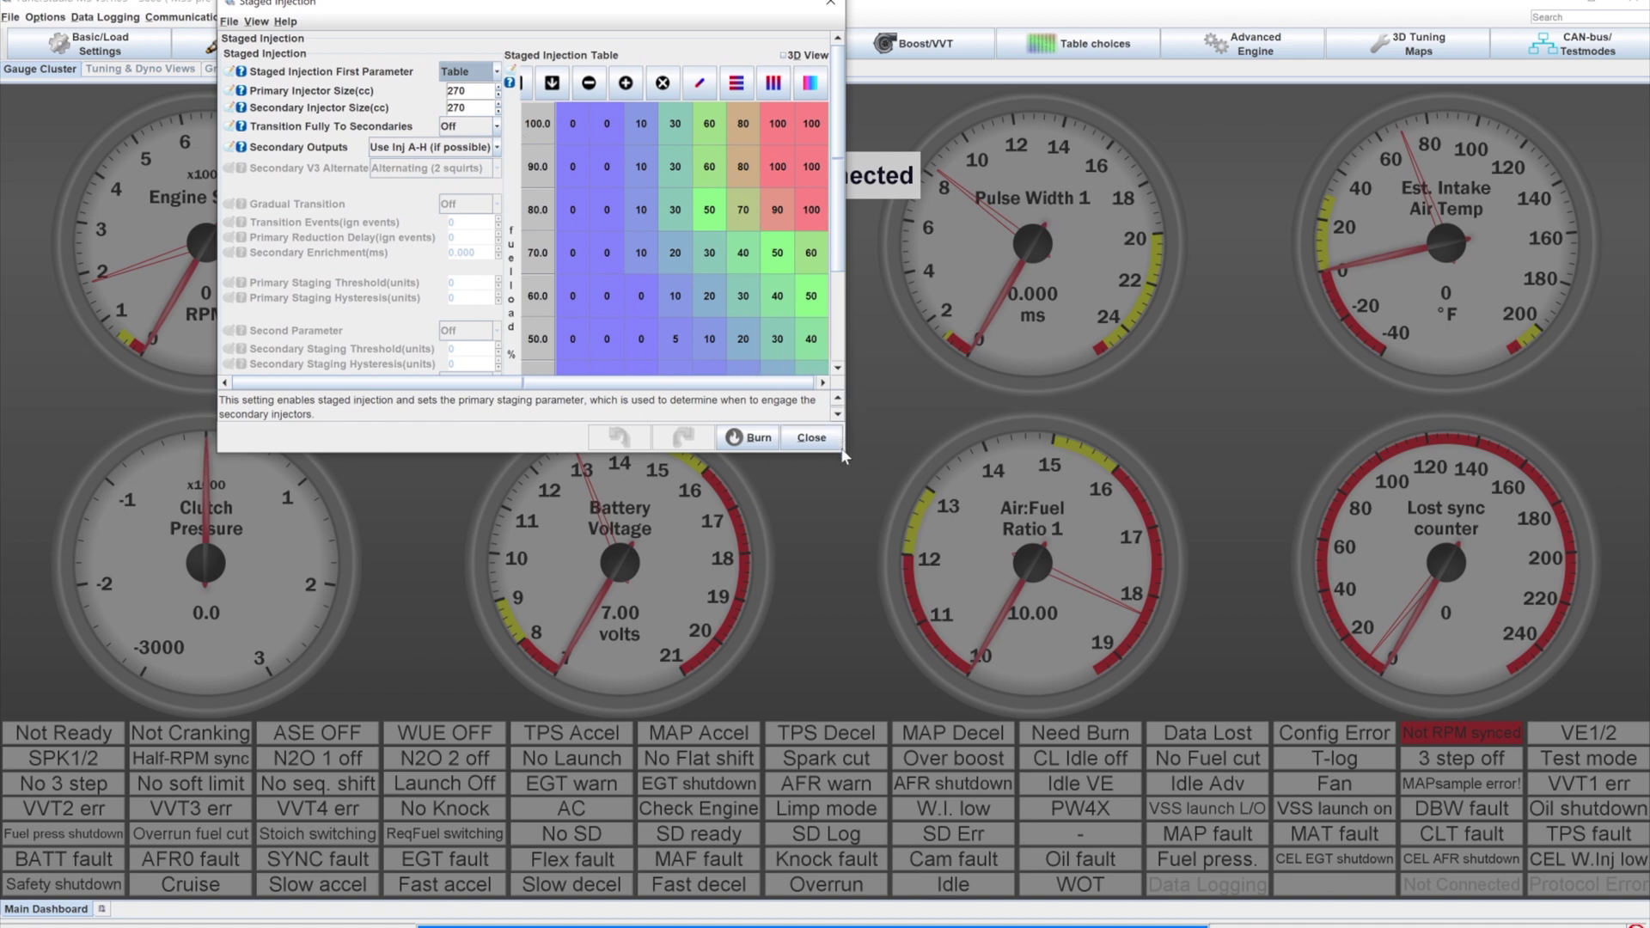
pyautogui.moveTo(846, 458); pyautogui.dragTo(1073, 639)
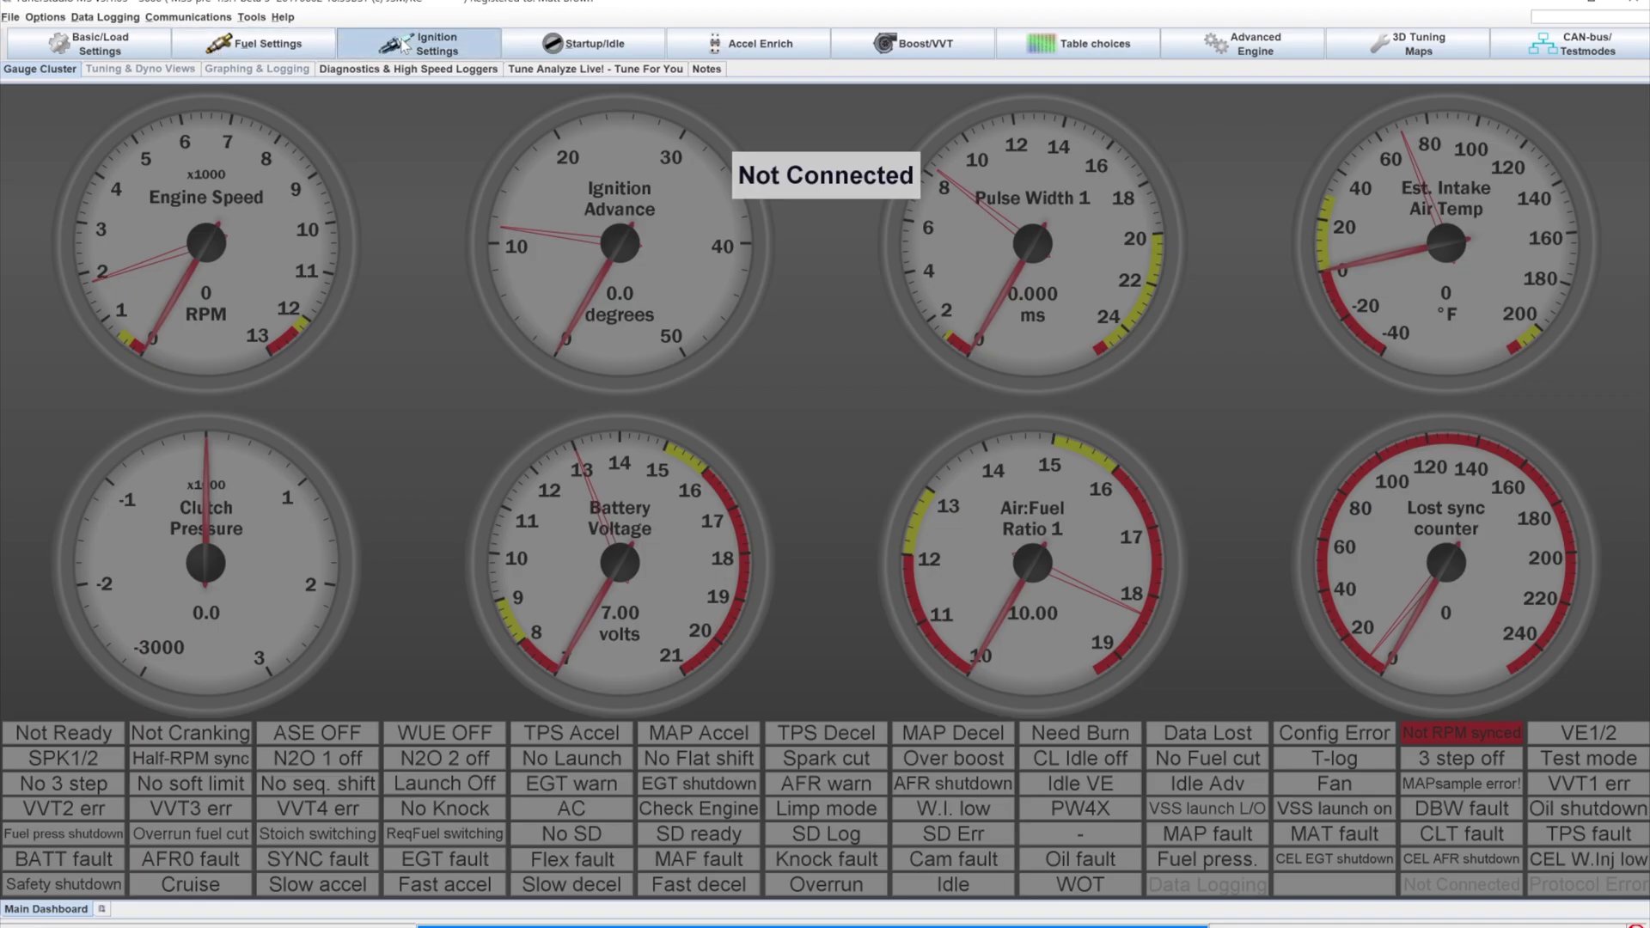
pyautogui.click(400, 47)
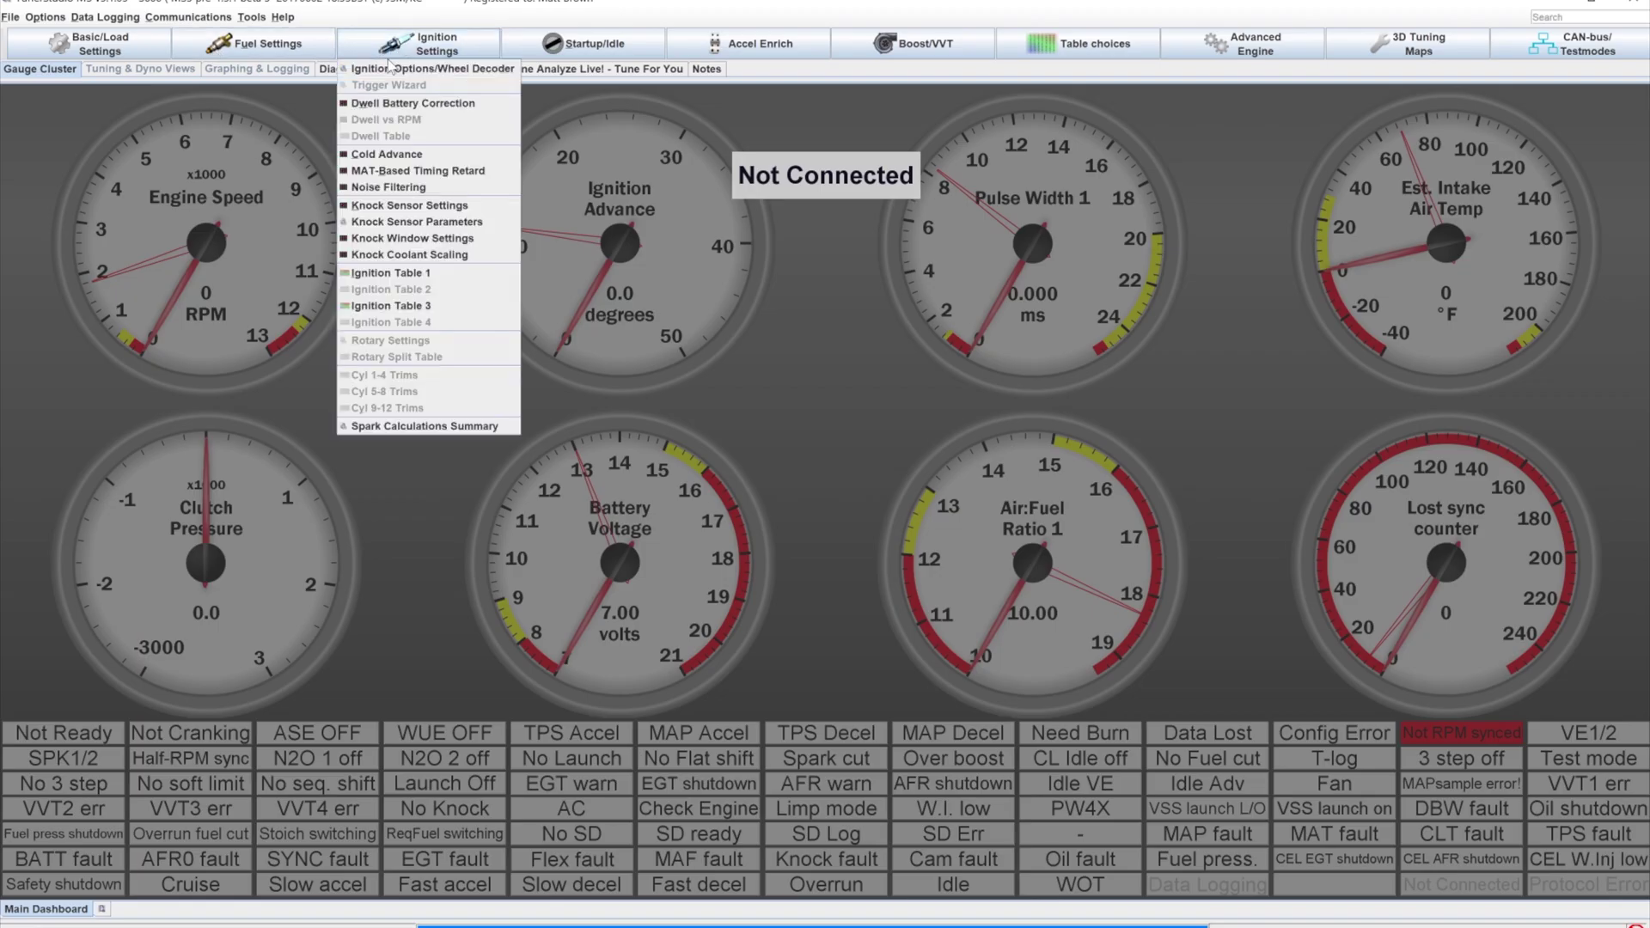
pyautogui.click(389, 71)
pyautogui.moveTo(334, 12); pyautogui.dragTo(492, 139)
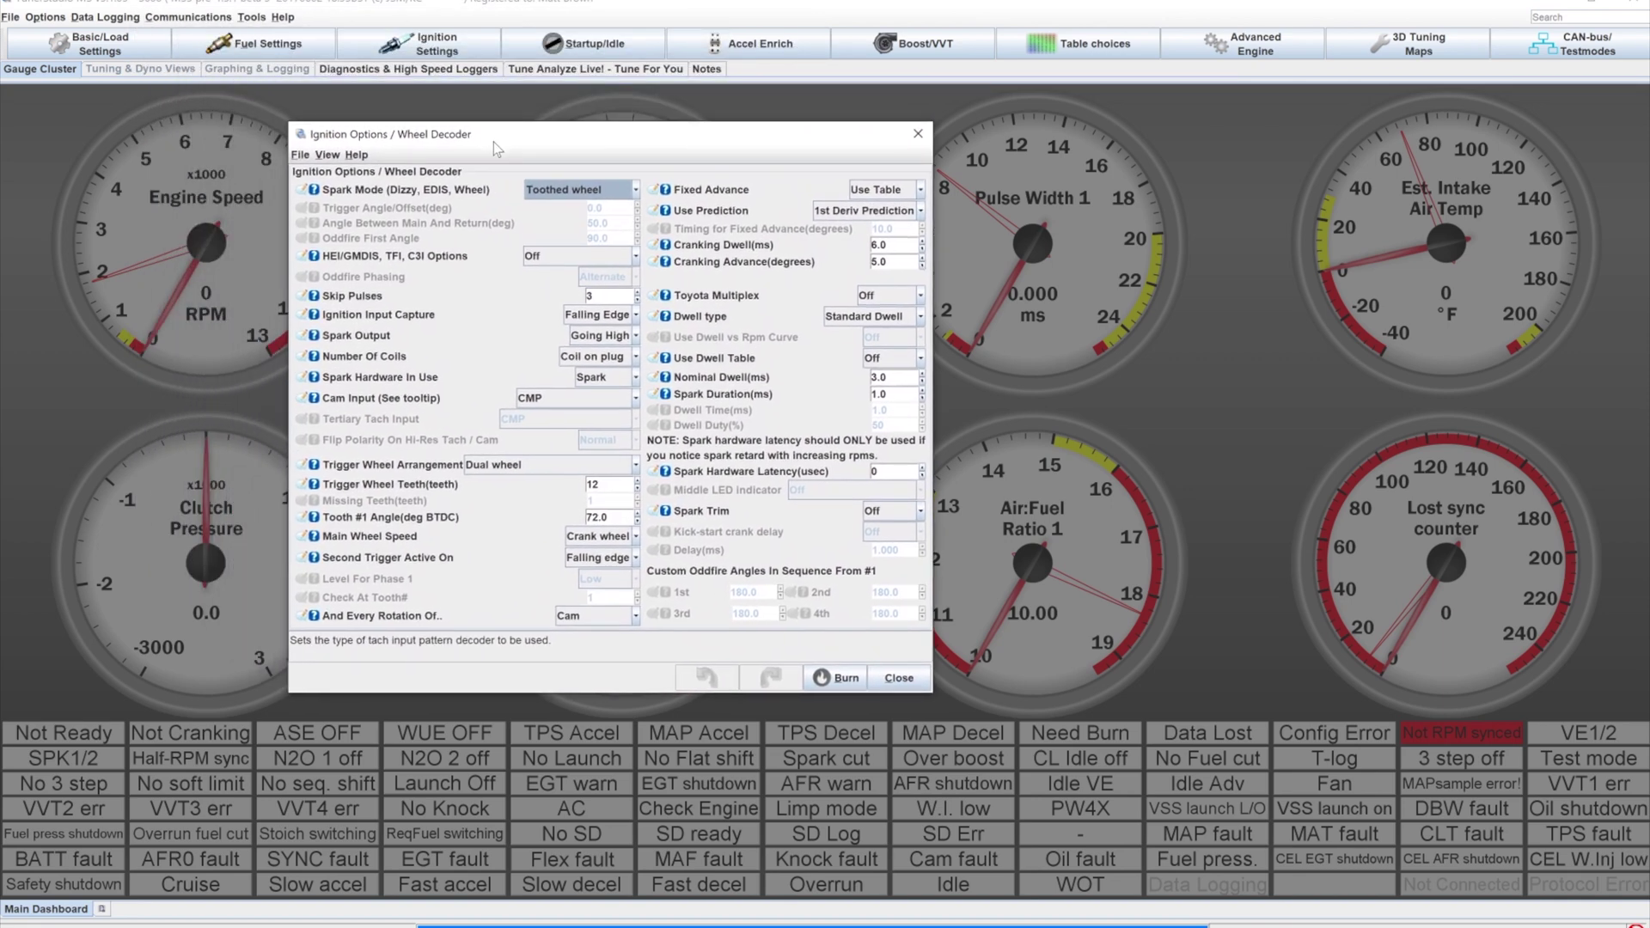
pyautogui.click(635, 190)
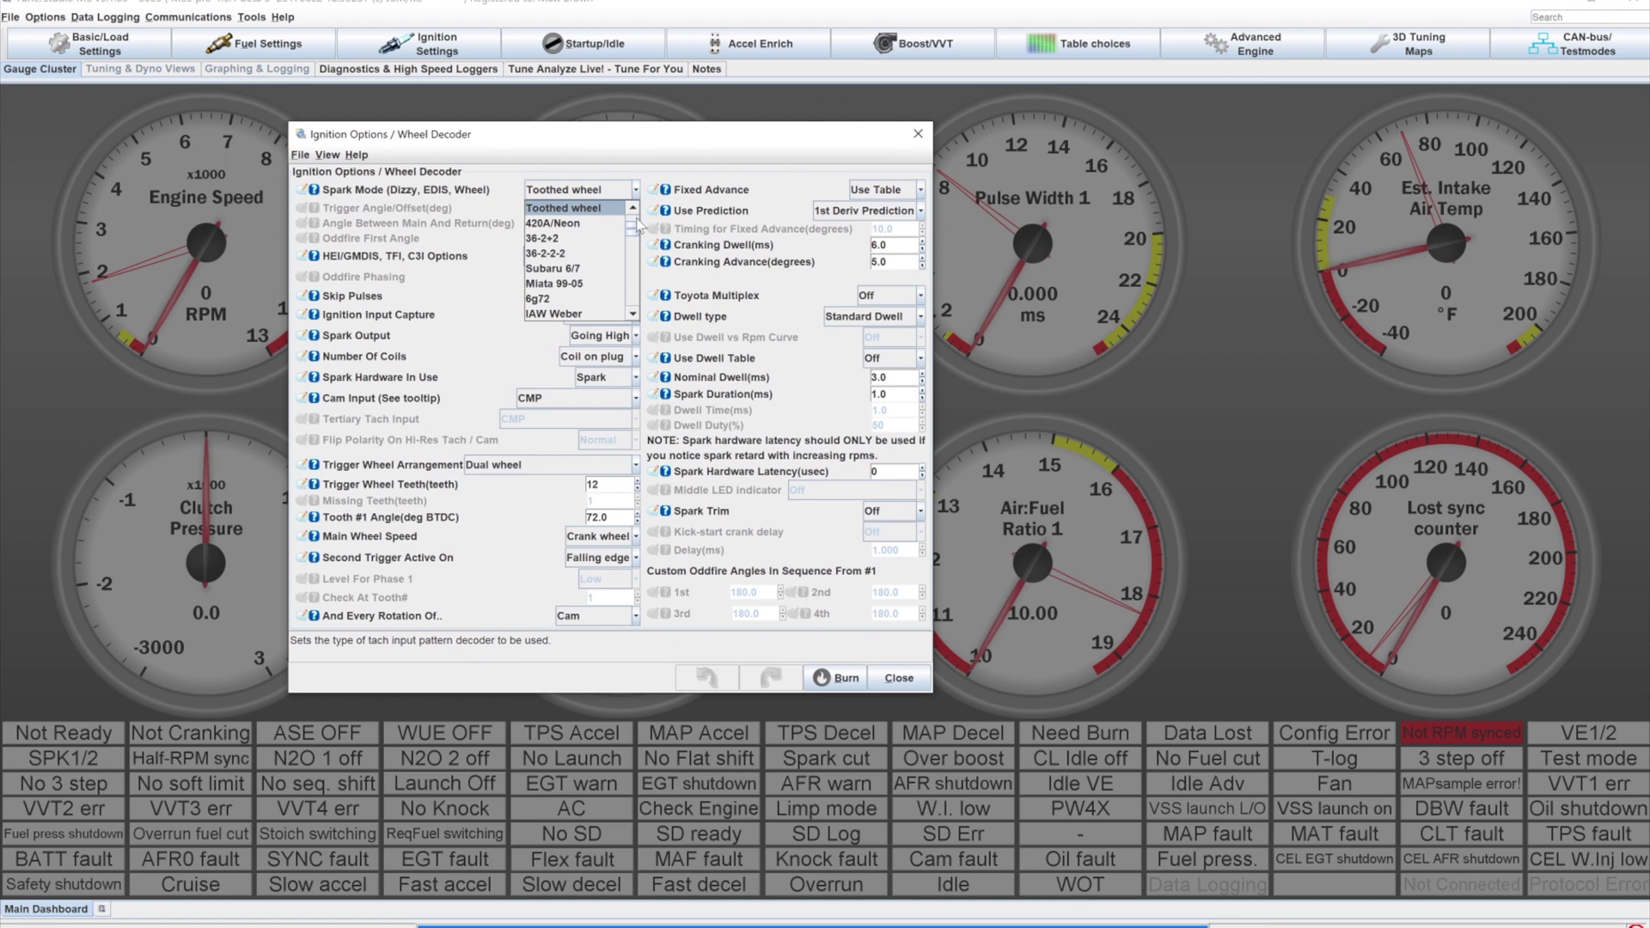
pyautogui.moveTo(636, 230)
pyautogui.mouseDown()
pyautogui.moveTo(644, 305)
pyautogui.moveTo(632, 215)
pyautogui.mouseUp()
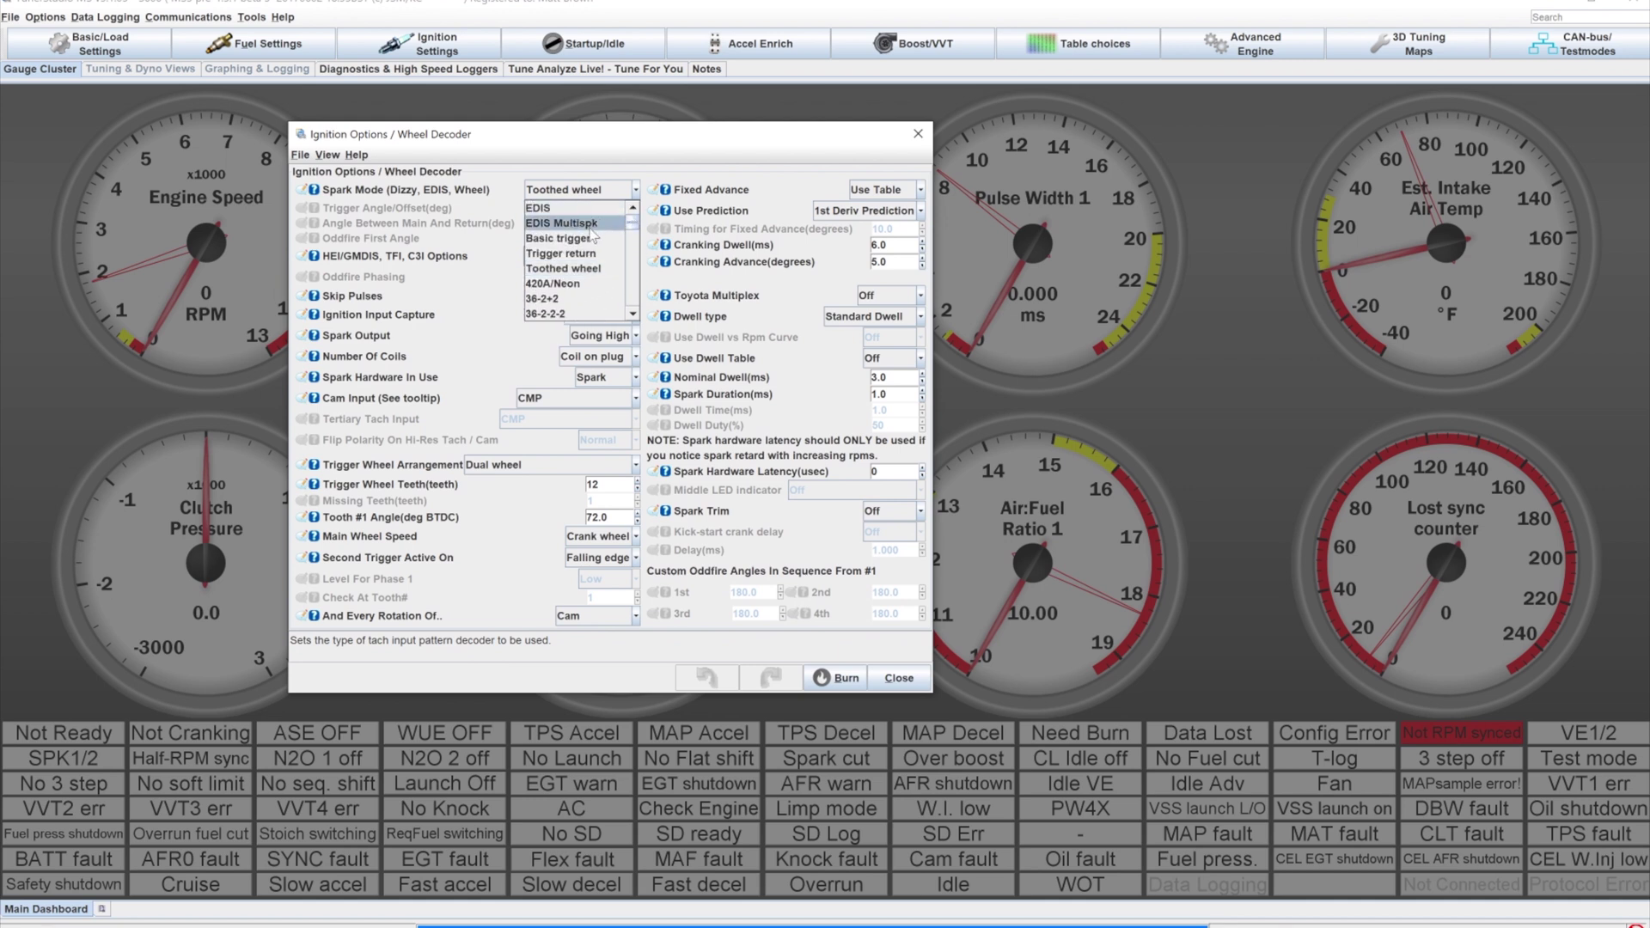
pyautogui.click(498, 184)
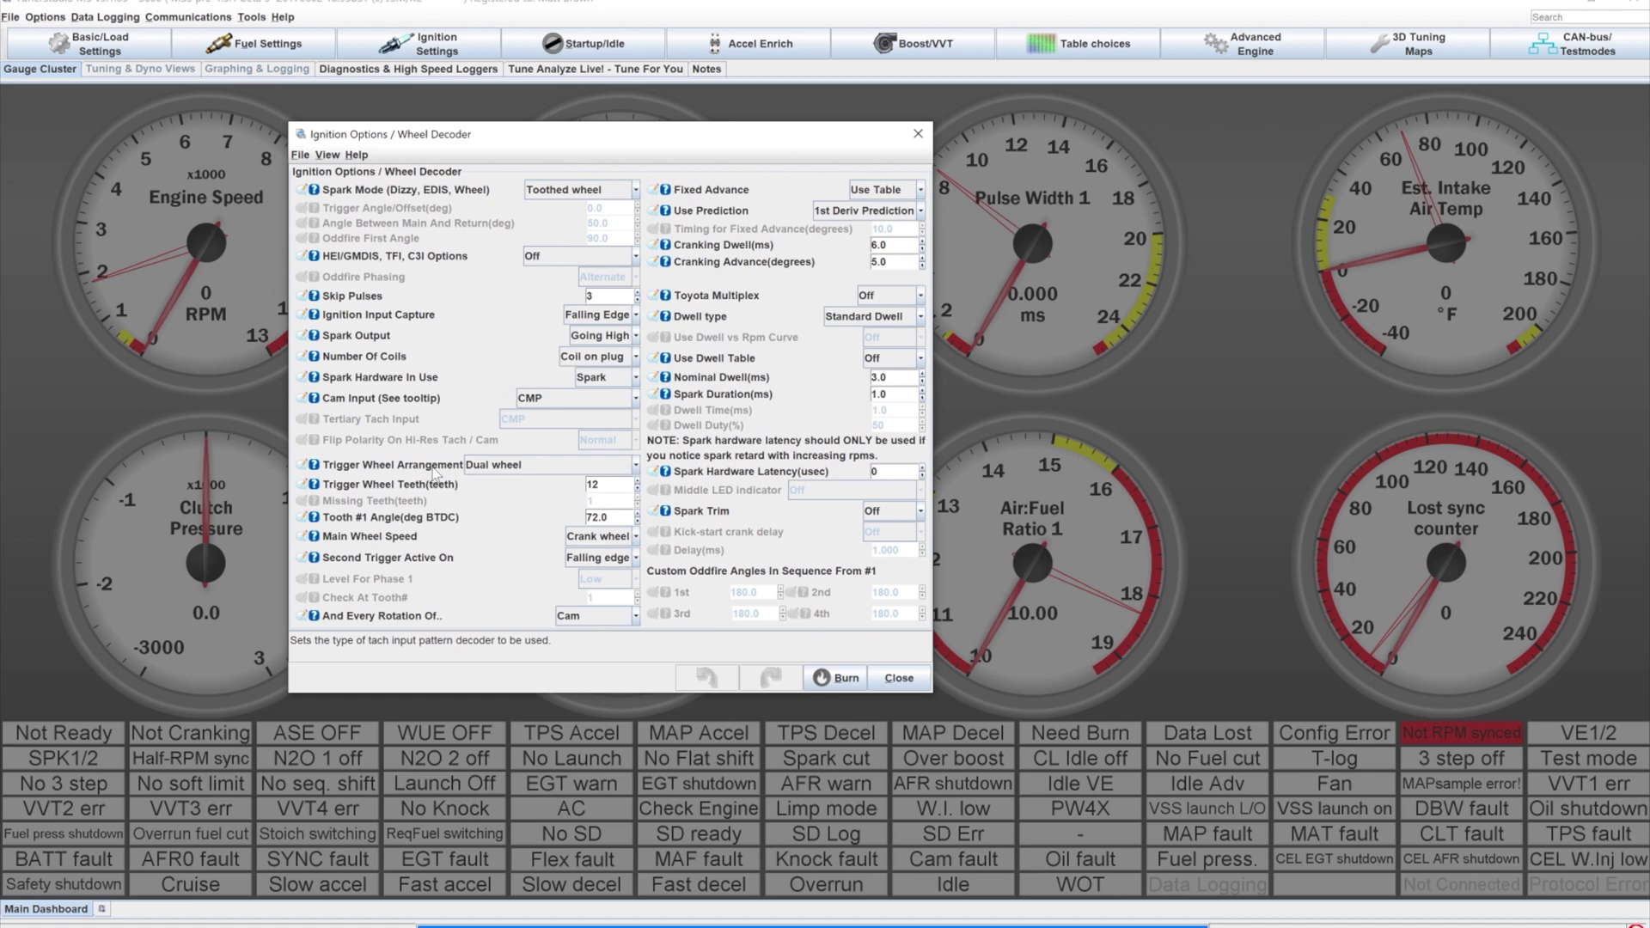
pyautogui.click(316, 489)
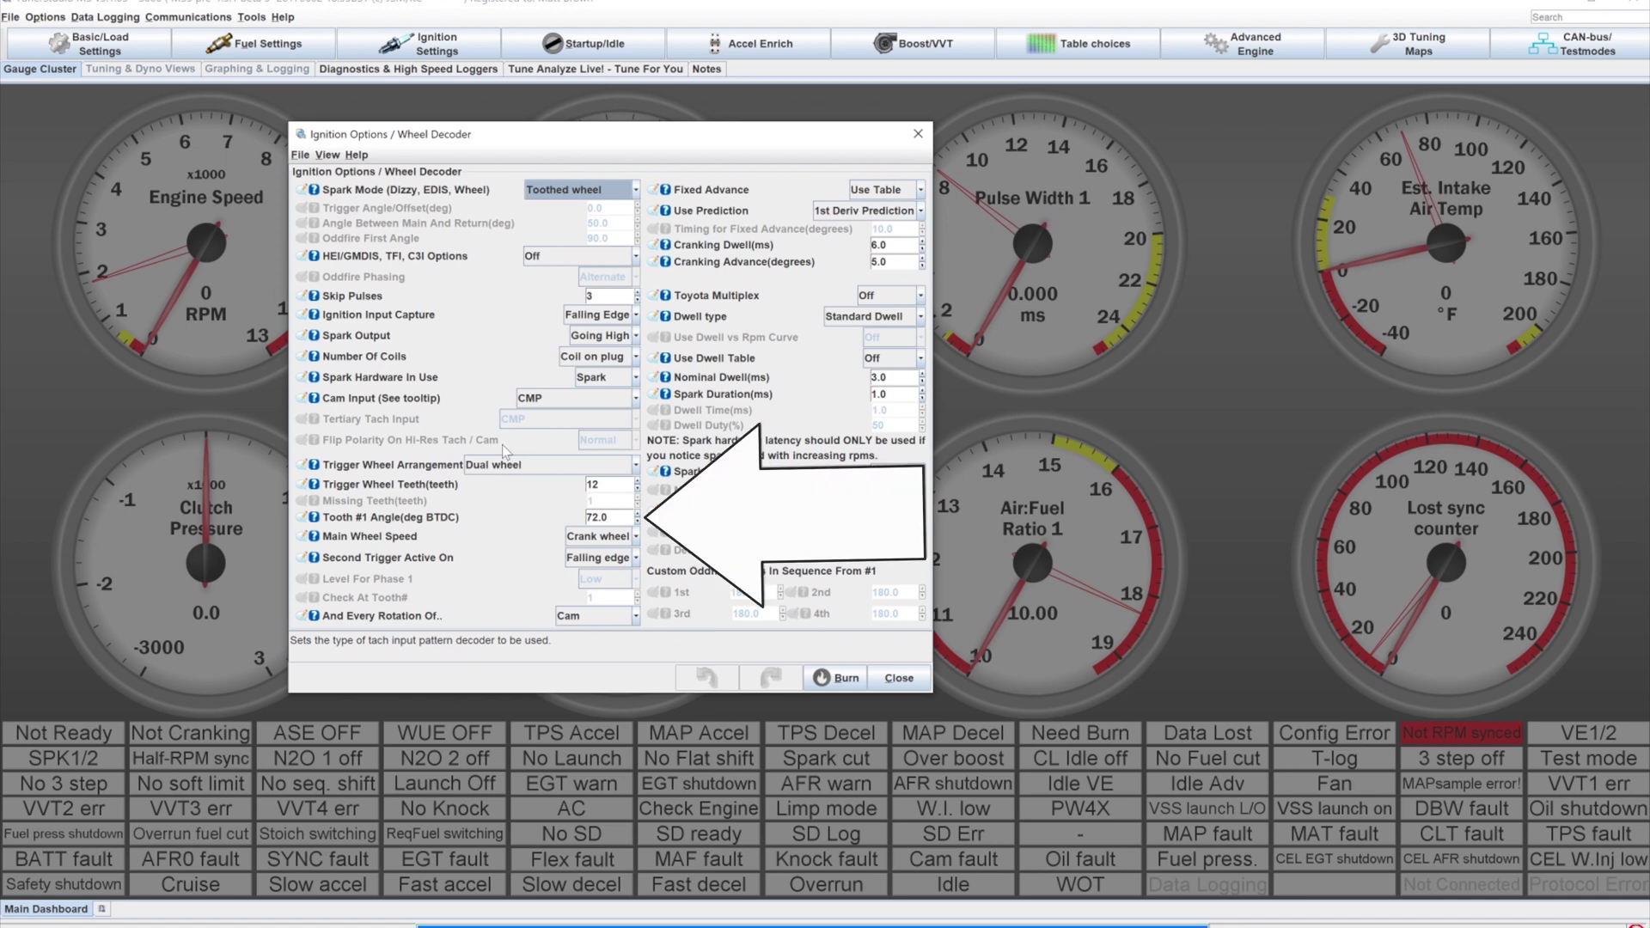
# Leave Fixed Advance on Use Table so timing comes from the ignition table
pyautogui.click(894, 191)
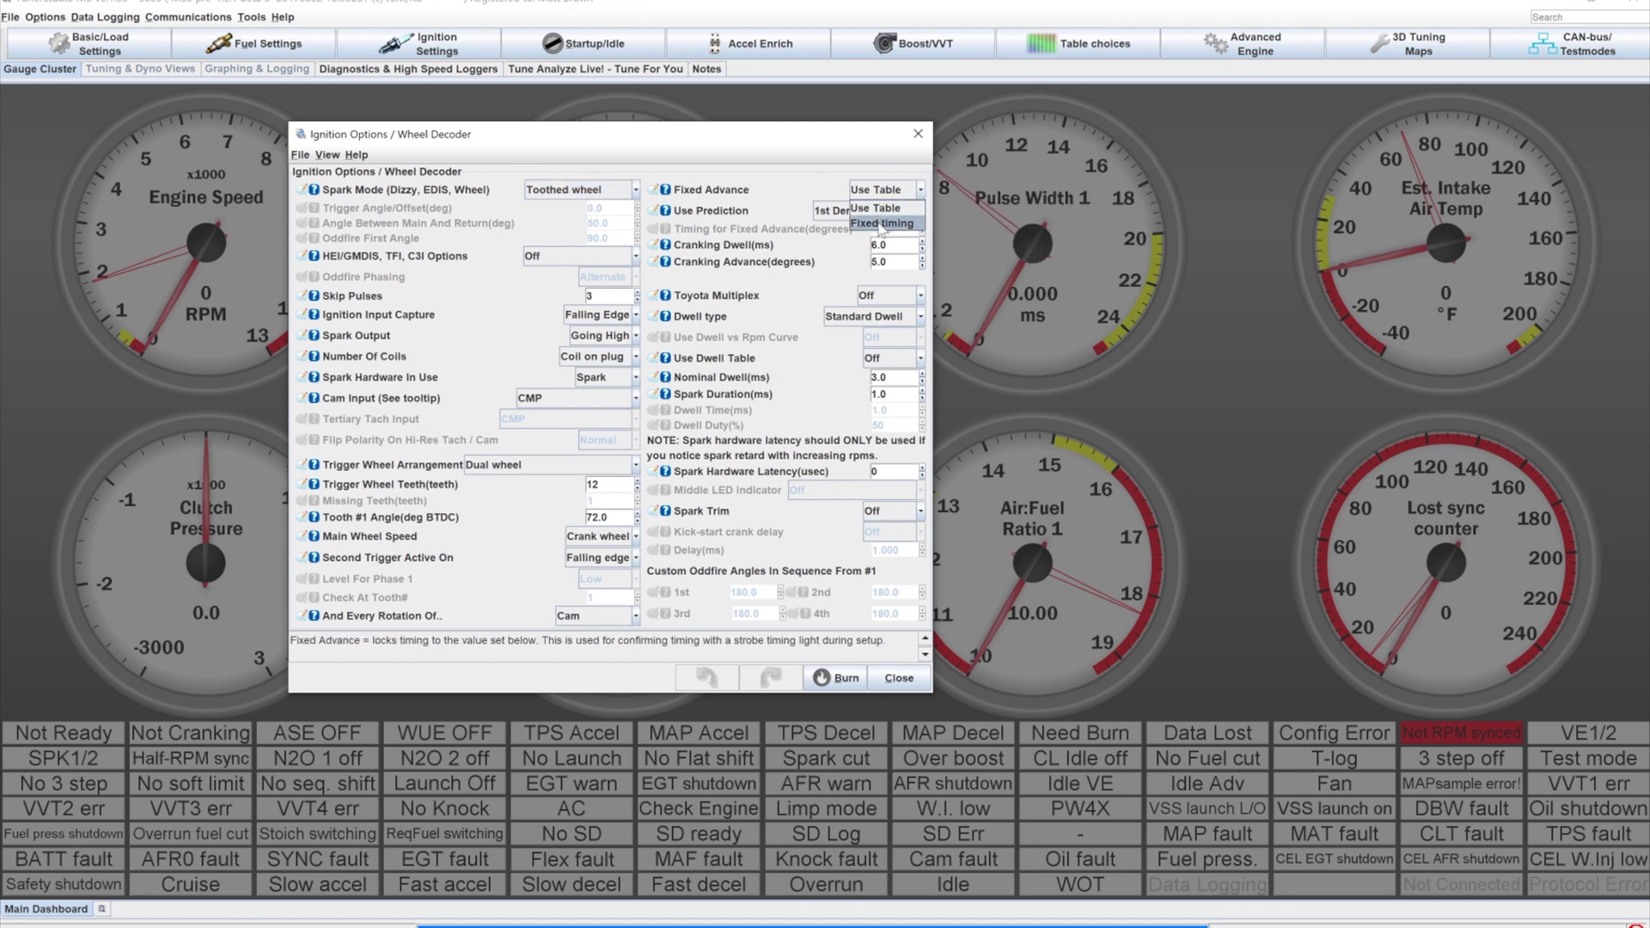
pyautogui.click(921, 191)
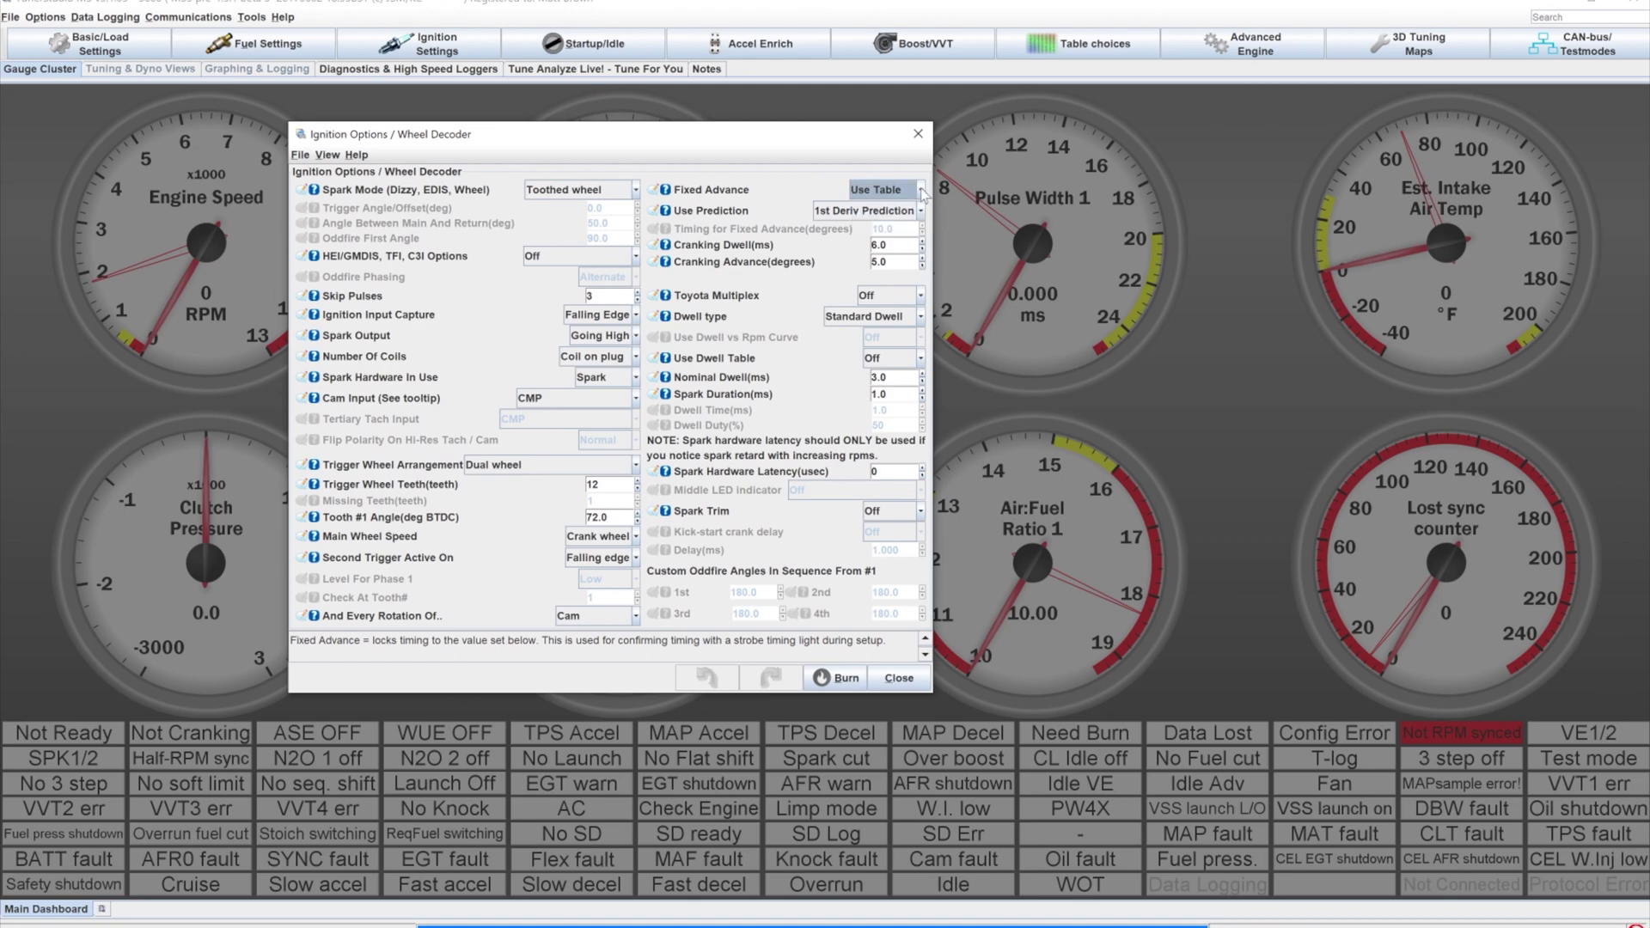
pyautogui.click(922, 191)
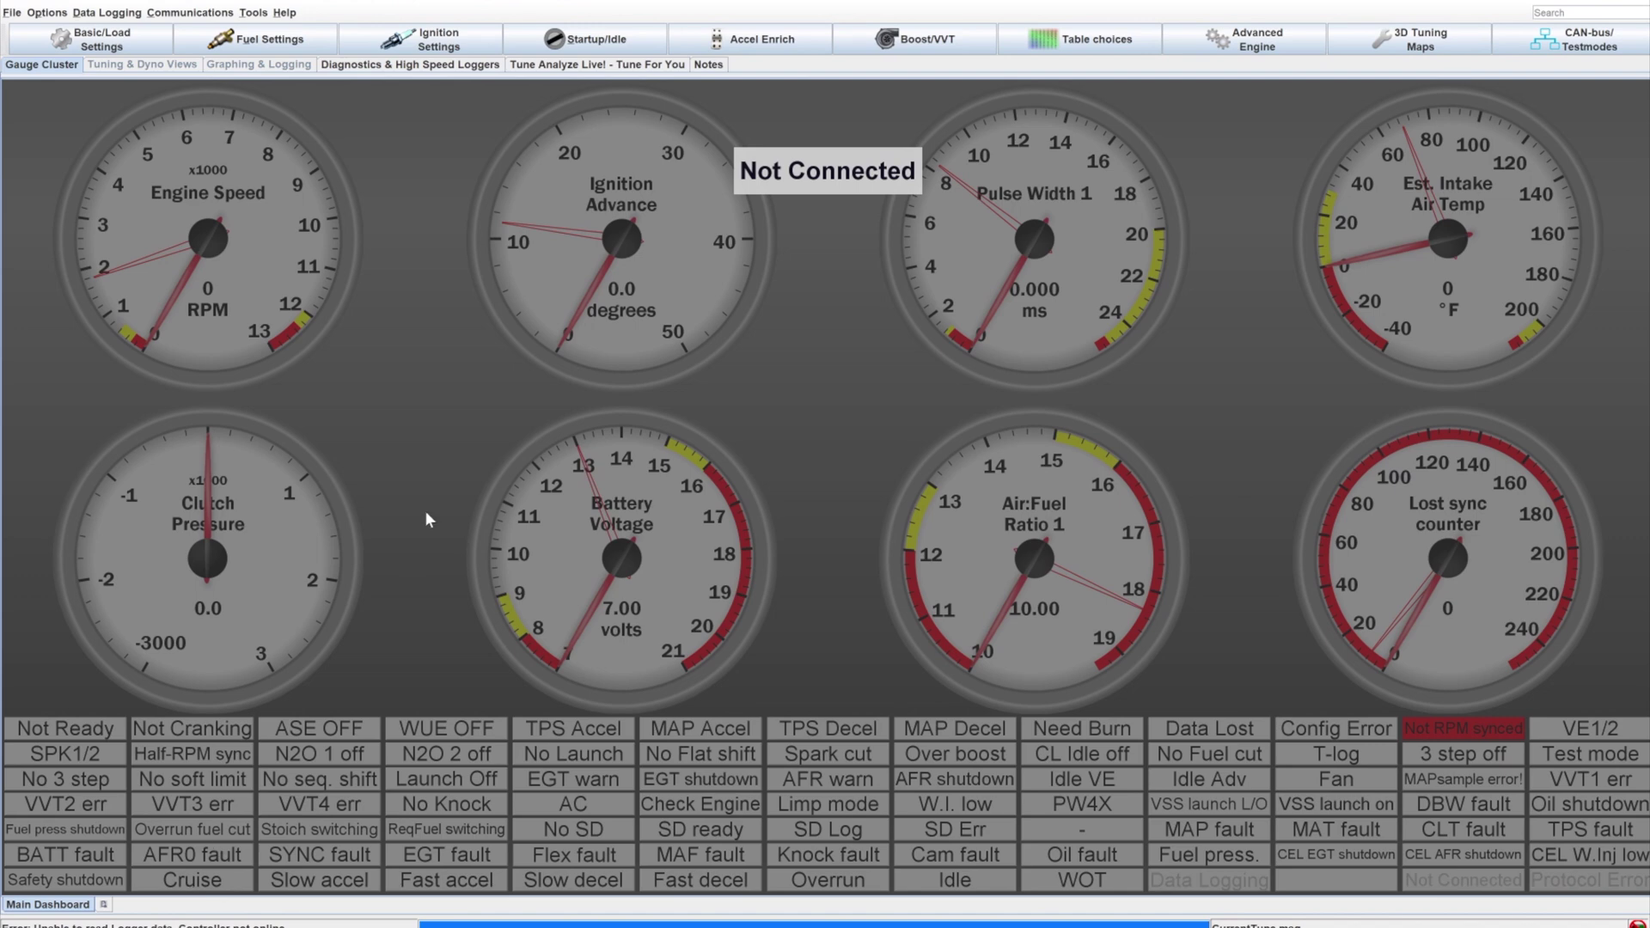
pyautogui.click(411, 65)
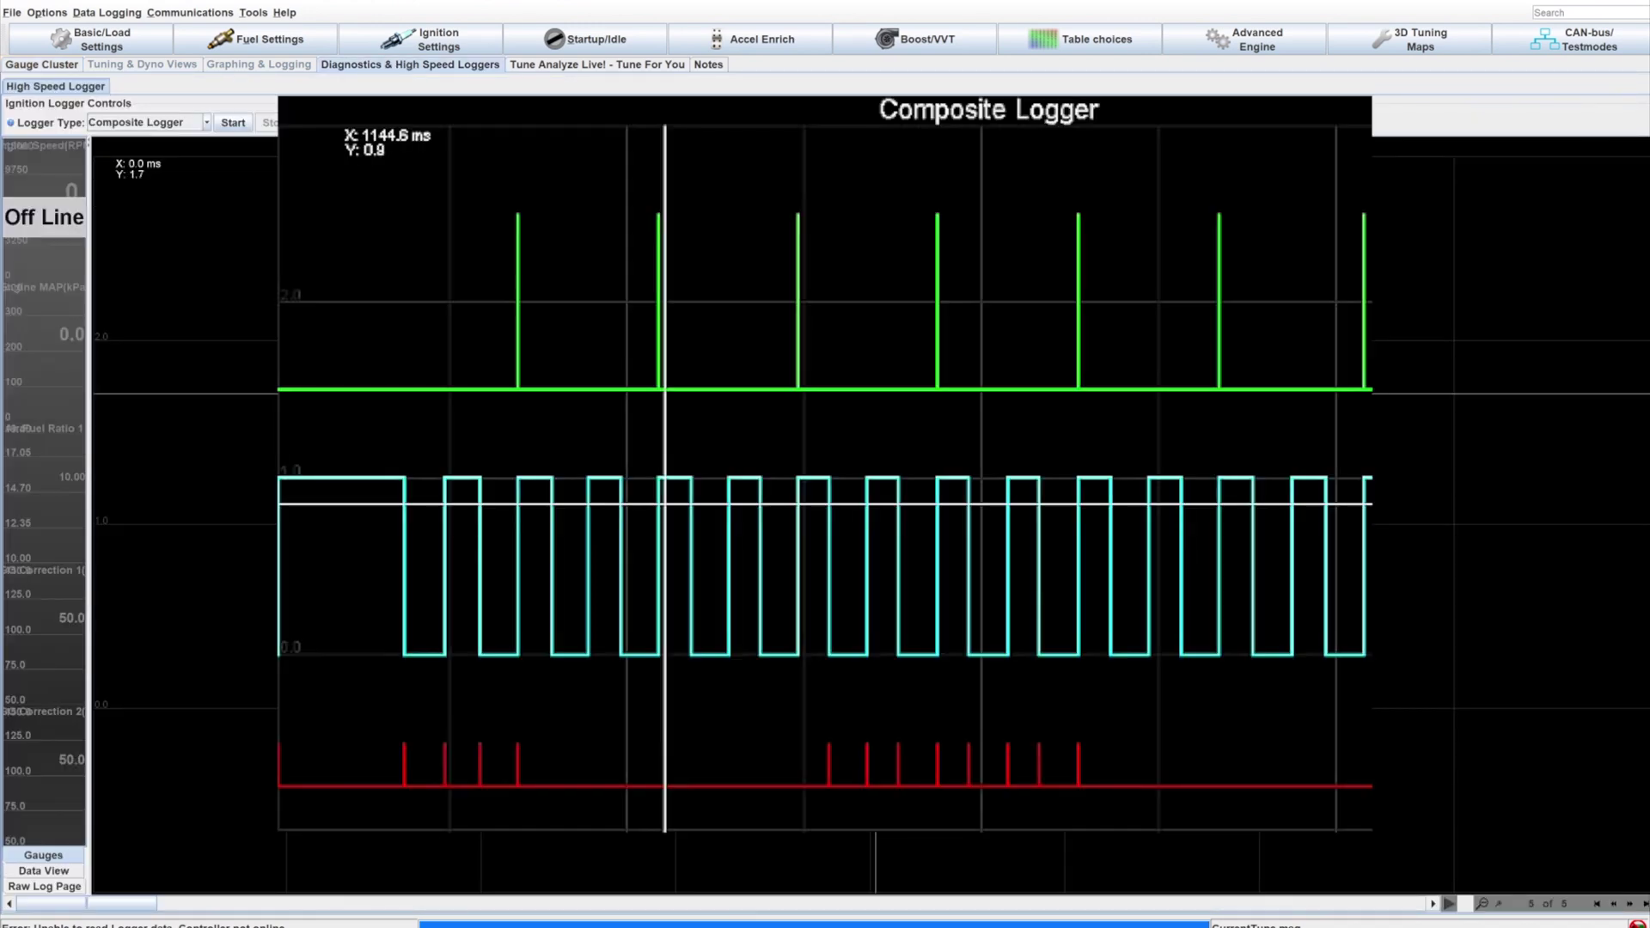
pyautogui.click(182, 123)
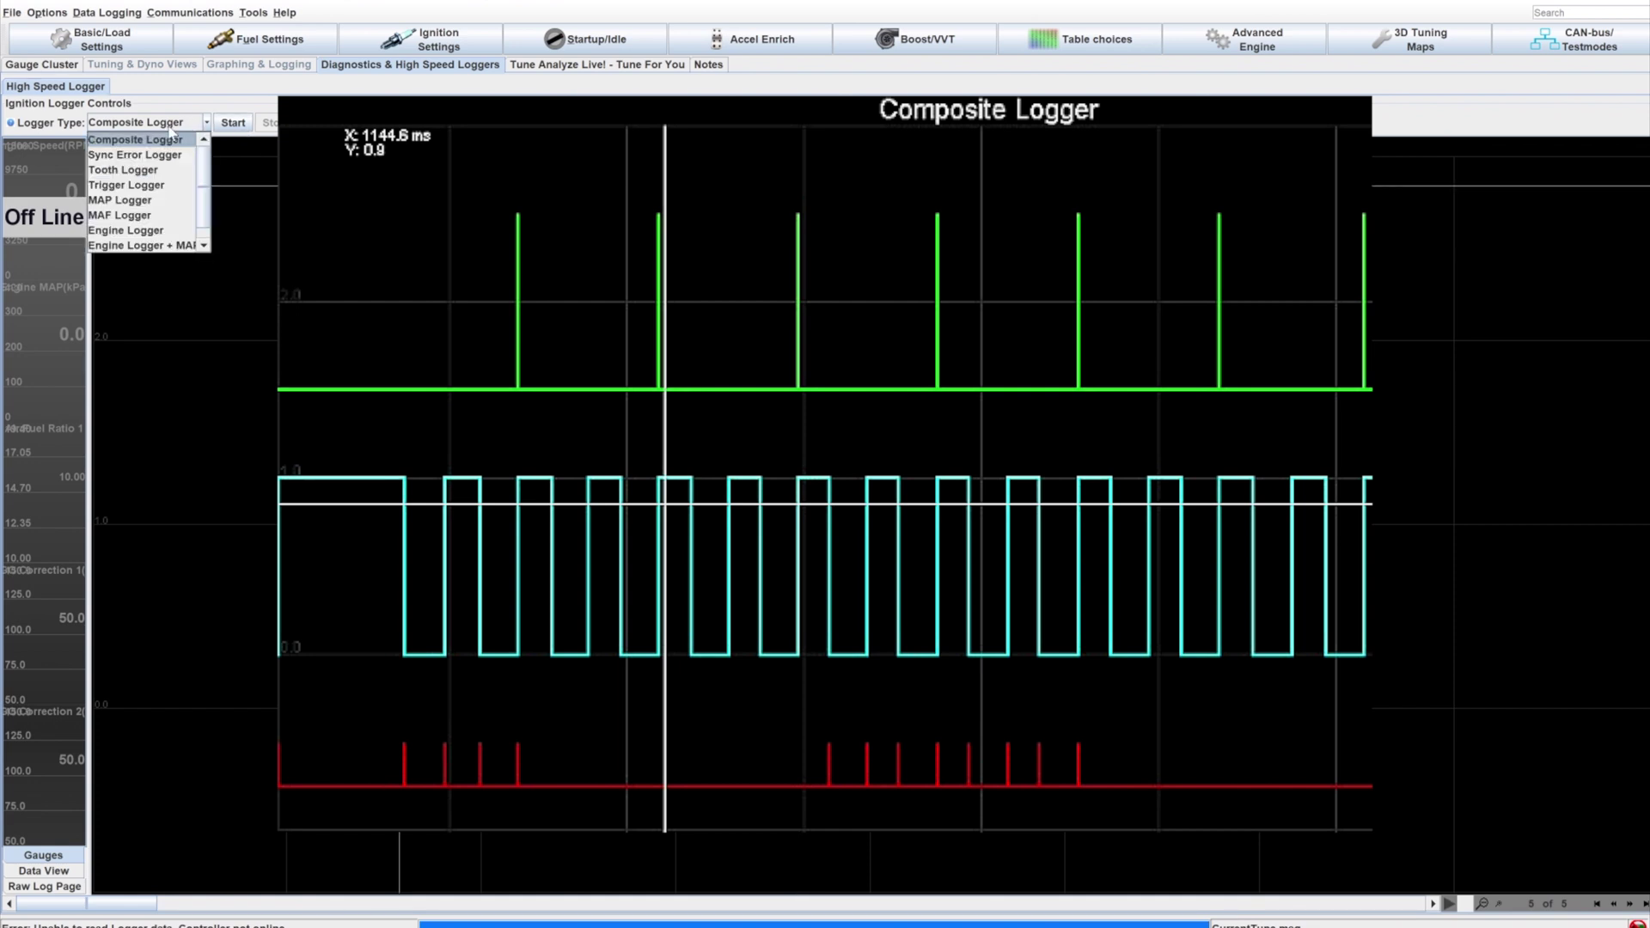
pyautogui.click(133, 140)
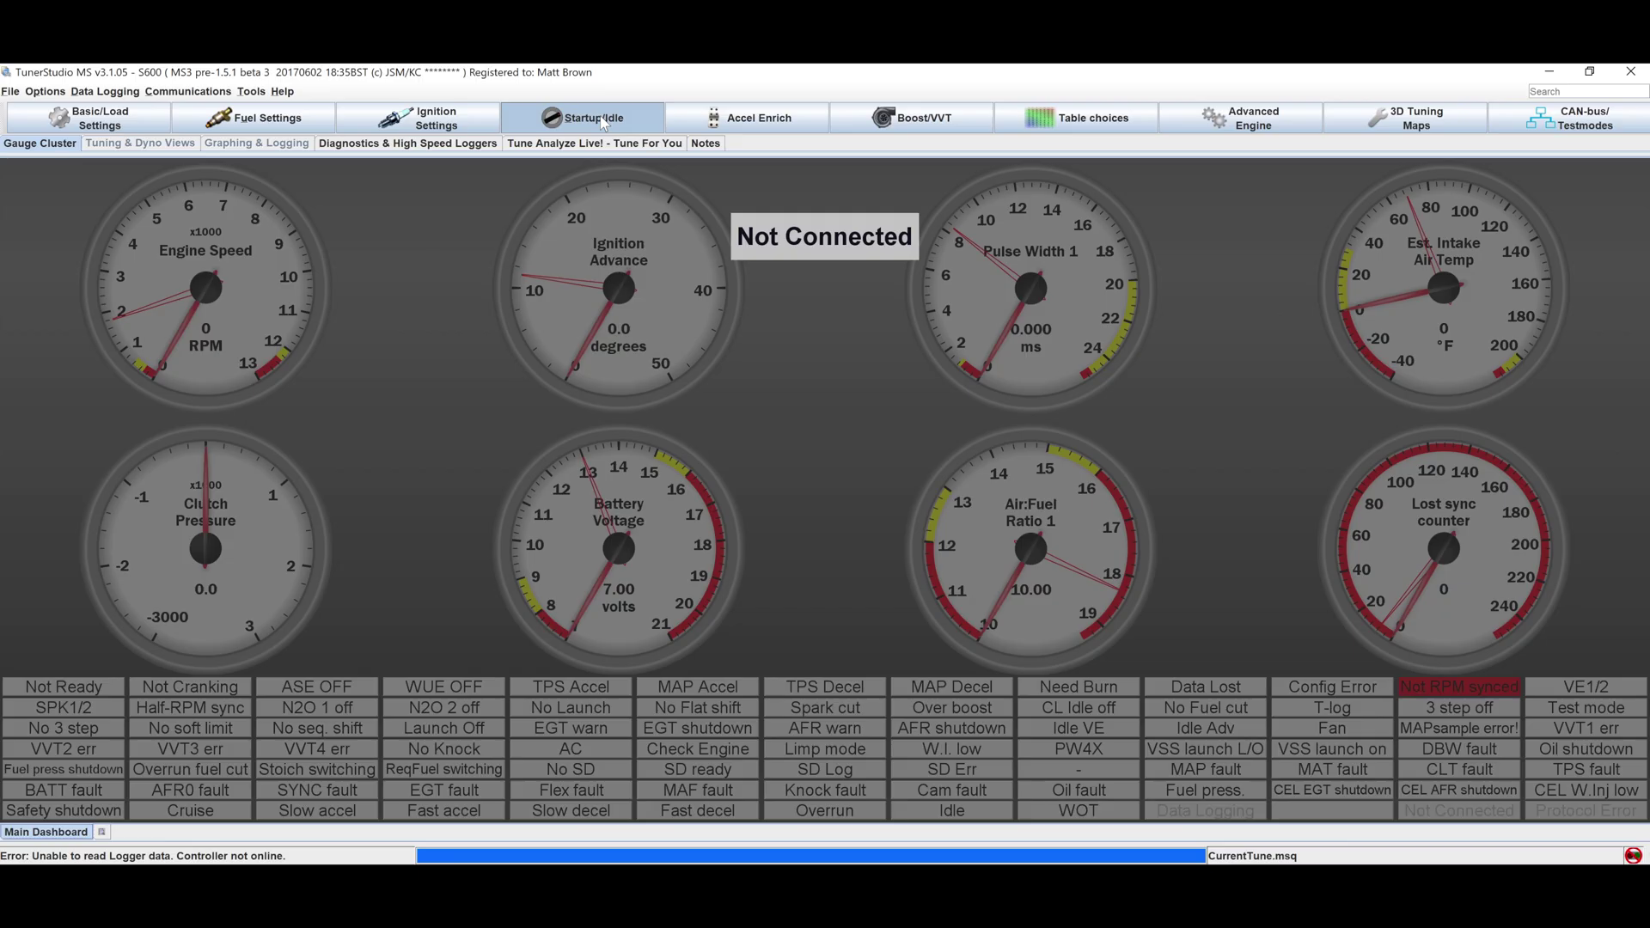
# Set Idle Control to Stepper valve (4 or 6 wire) with the Open-loop (warmup) algorithm
pyautogui.click(569, 118)
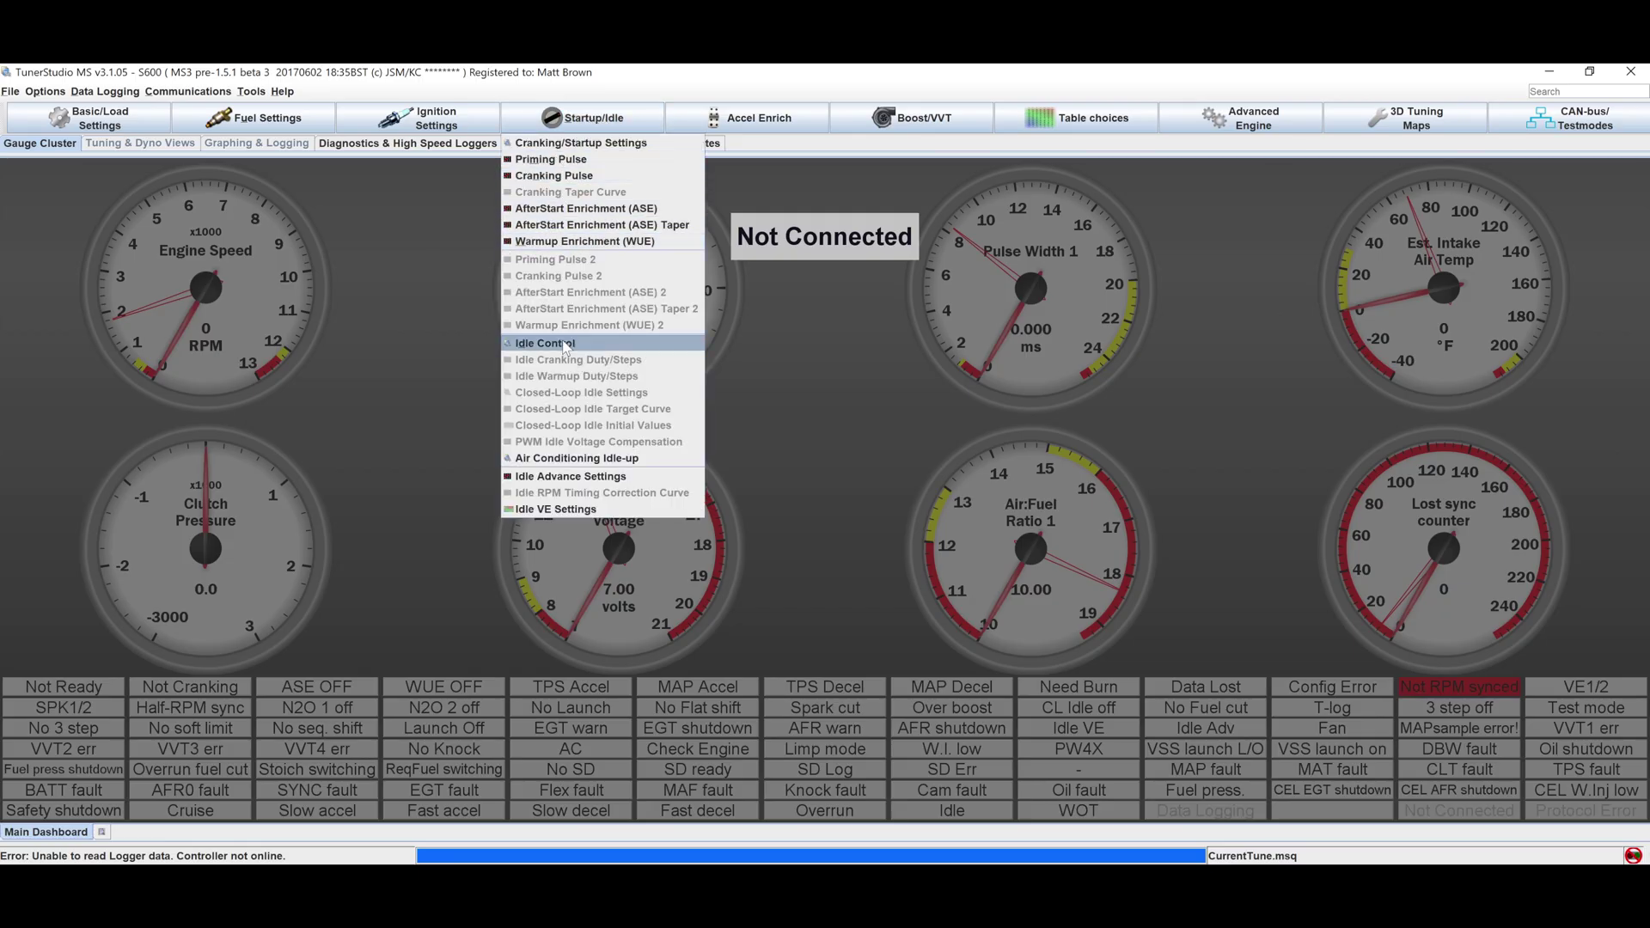
pyautogui.click(565, 344)
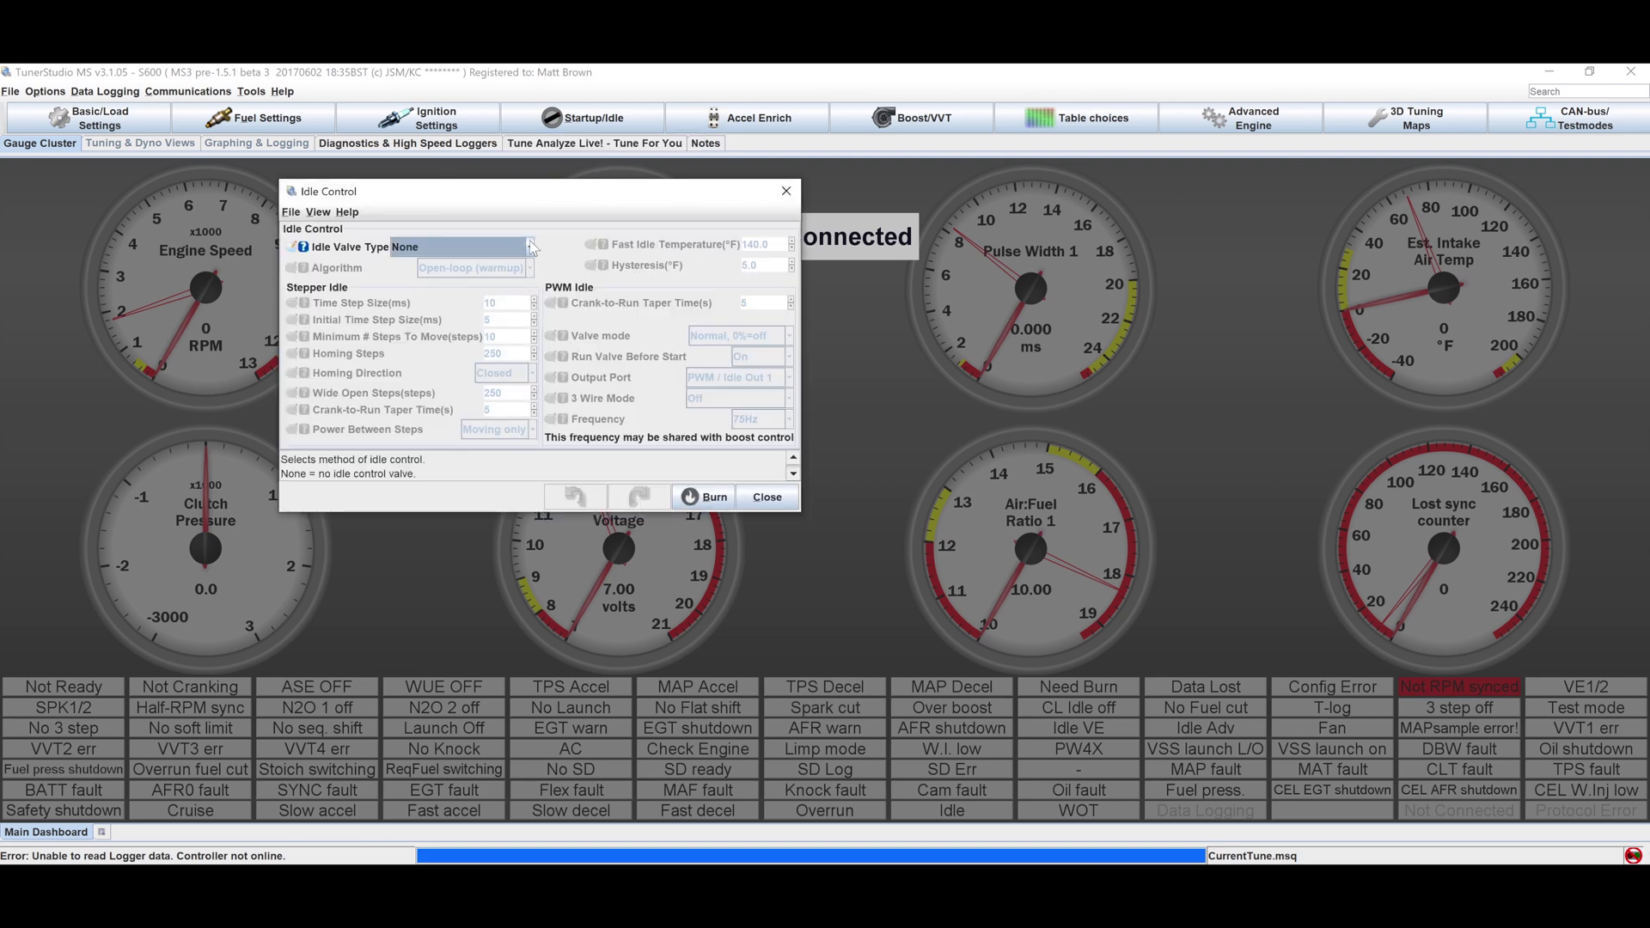
pyautogui.click(531, 247)
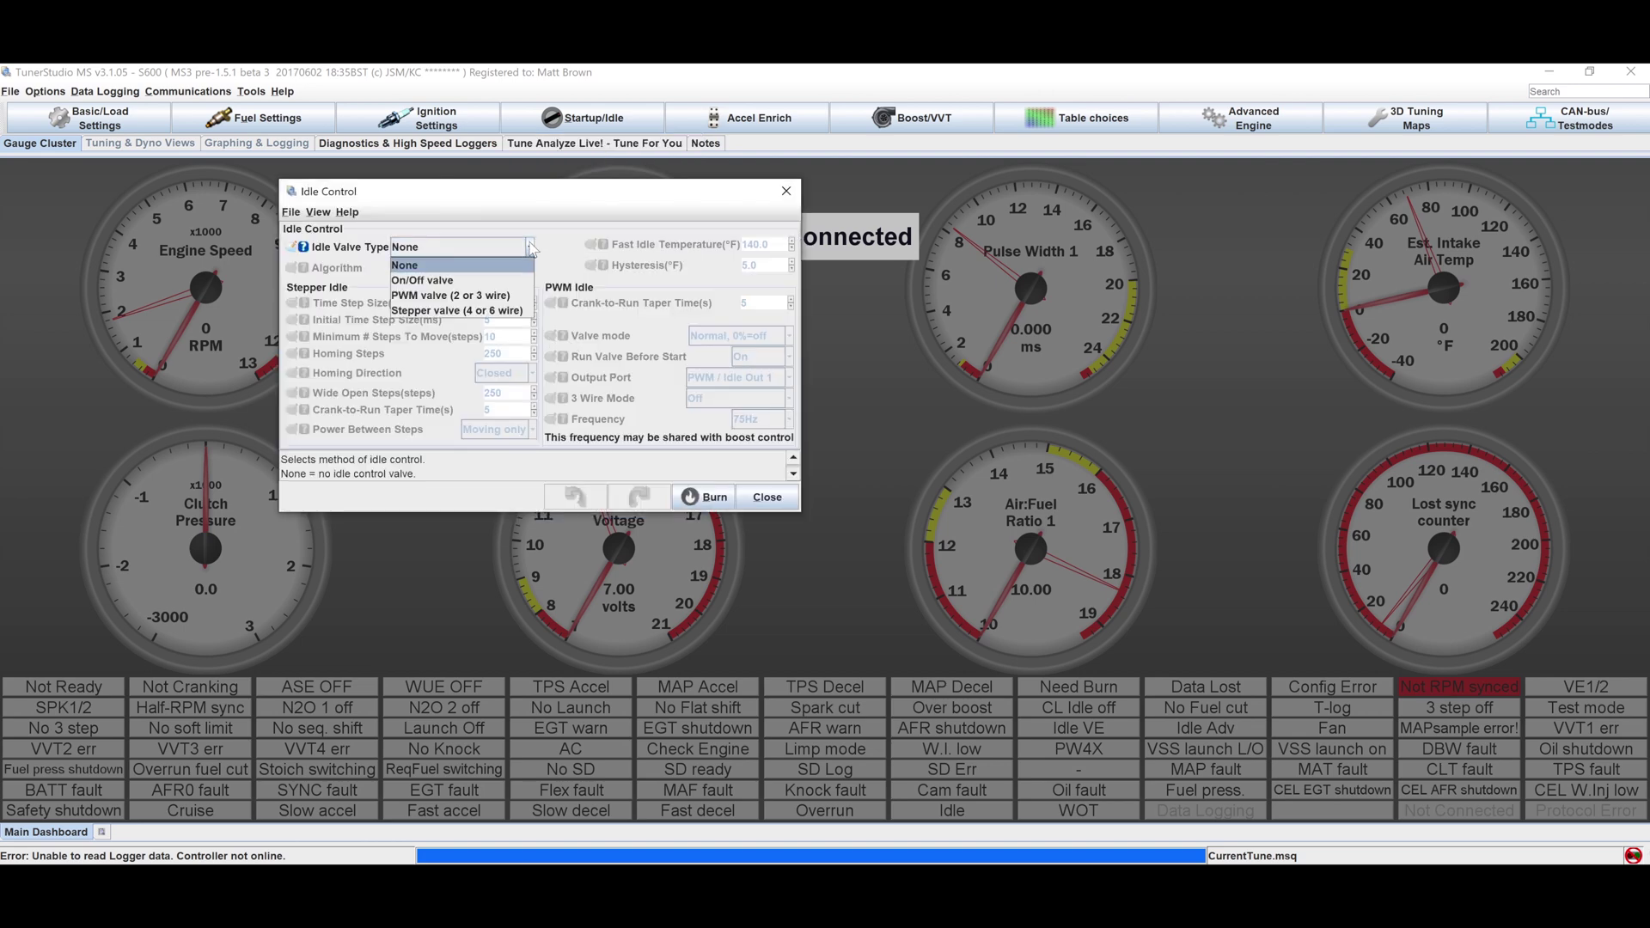
pyautogui.click(413, 312)
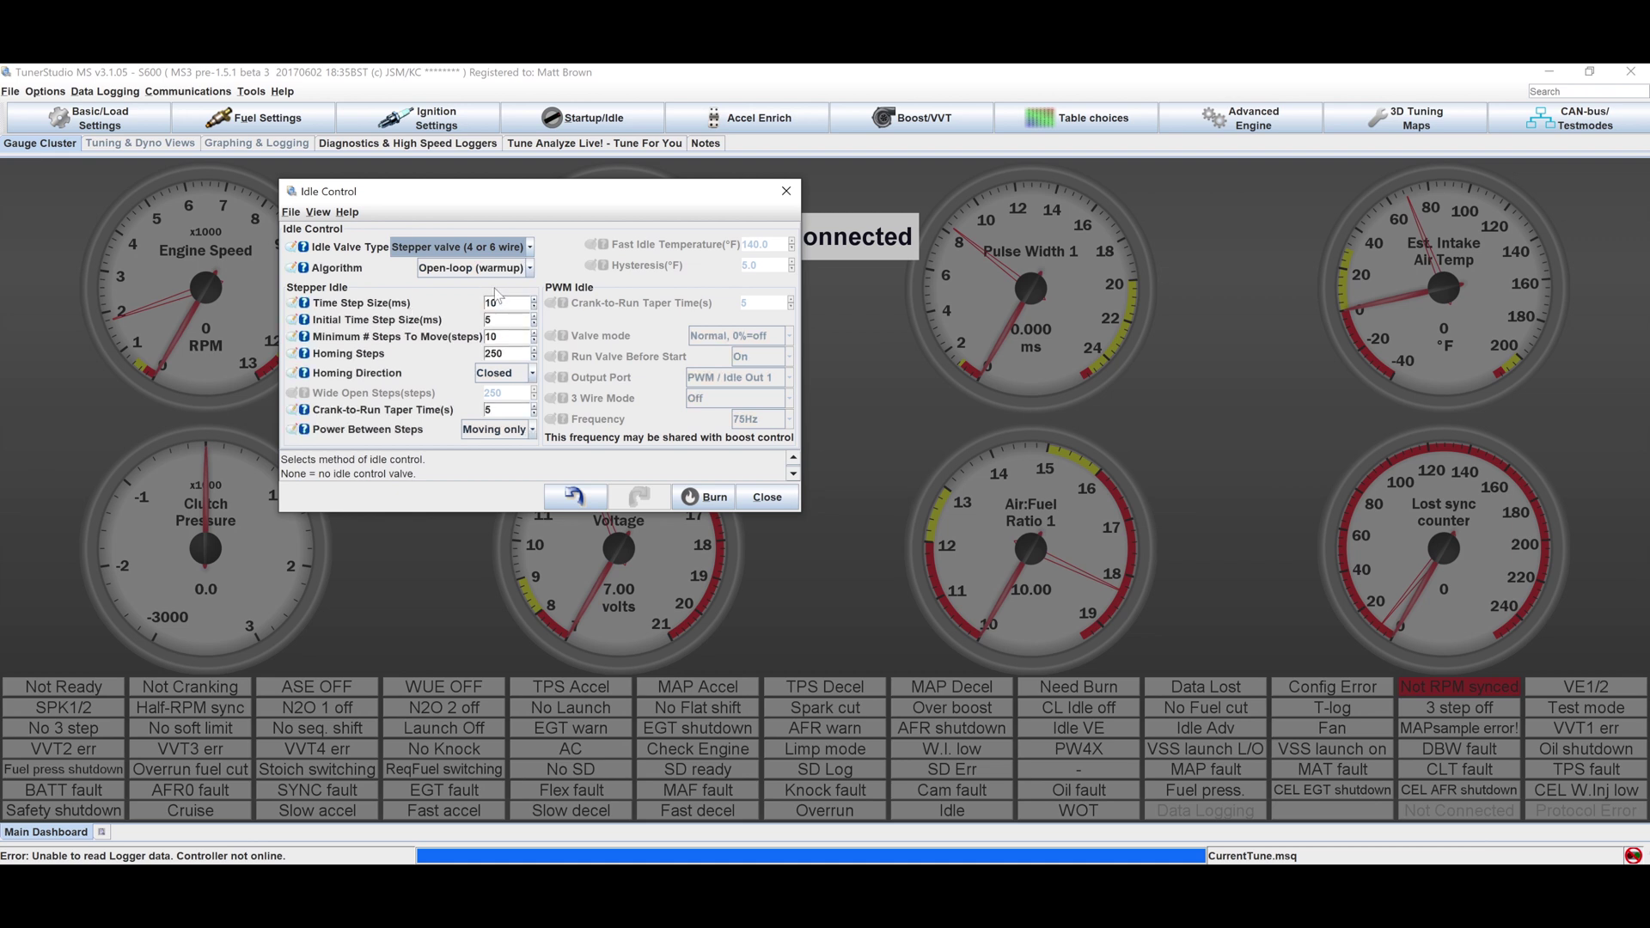
pyautogui.click(530, 268)
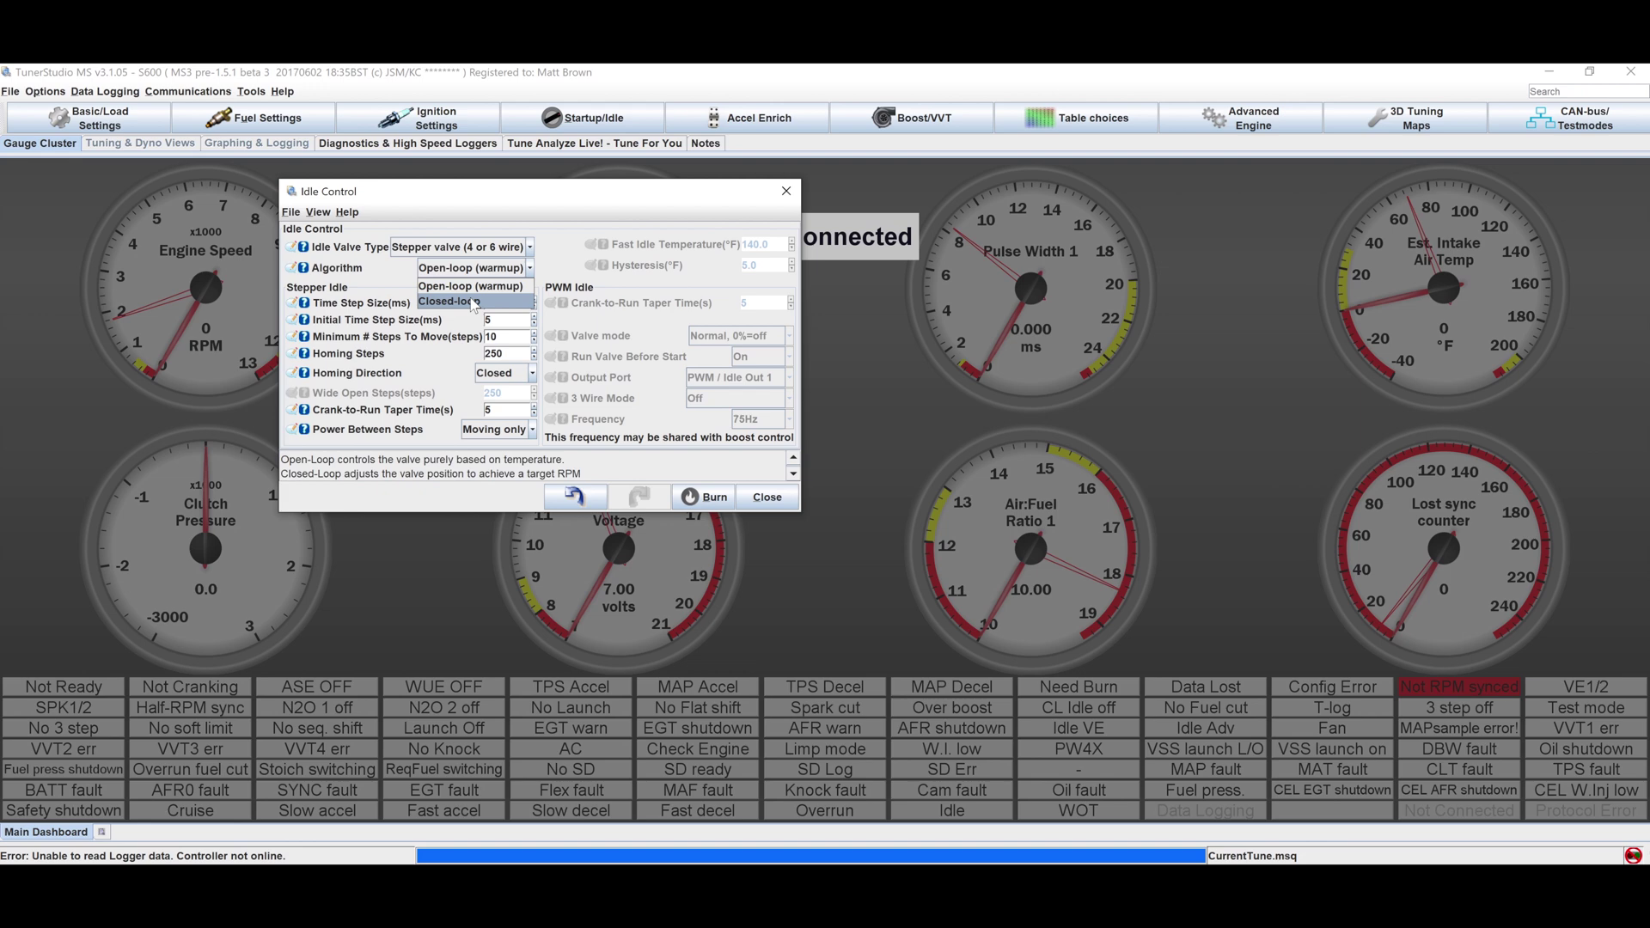
pyautogui.press('Up')
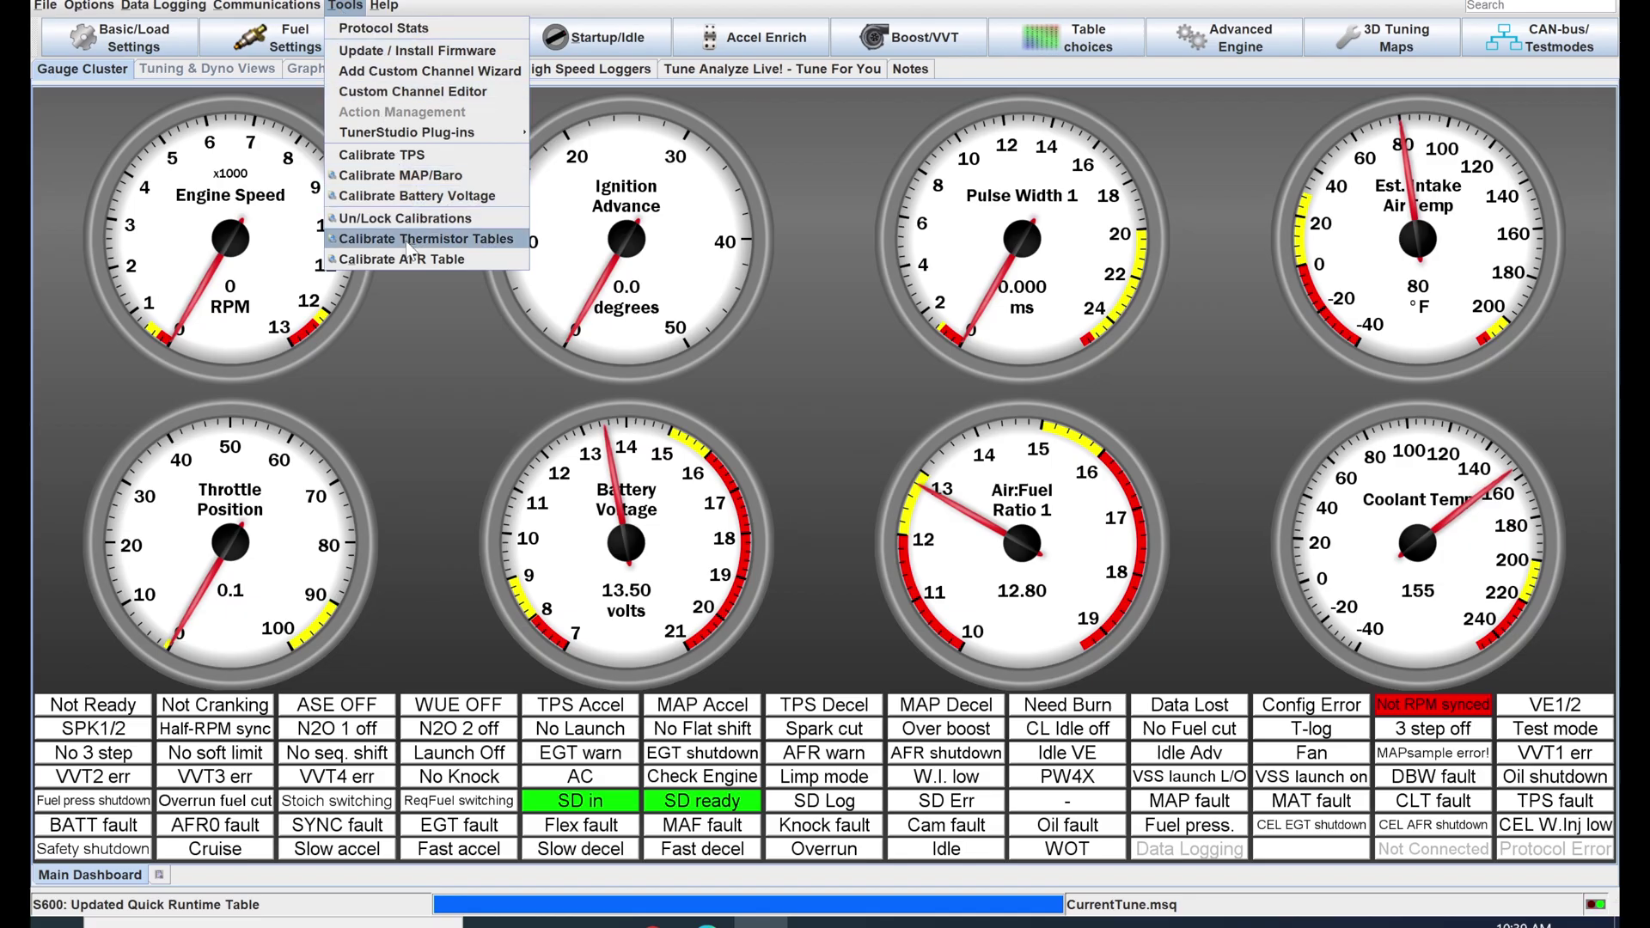
# Calibrate the thermistor table for the Coolant Temperature Sensor and write it to the controller
pyautogui.click(407, 241)
pyautogui.click(763, 311)
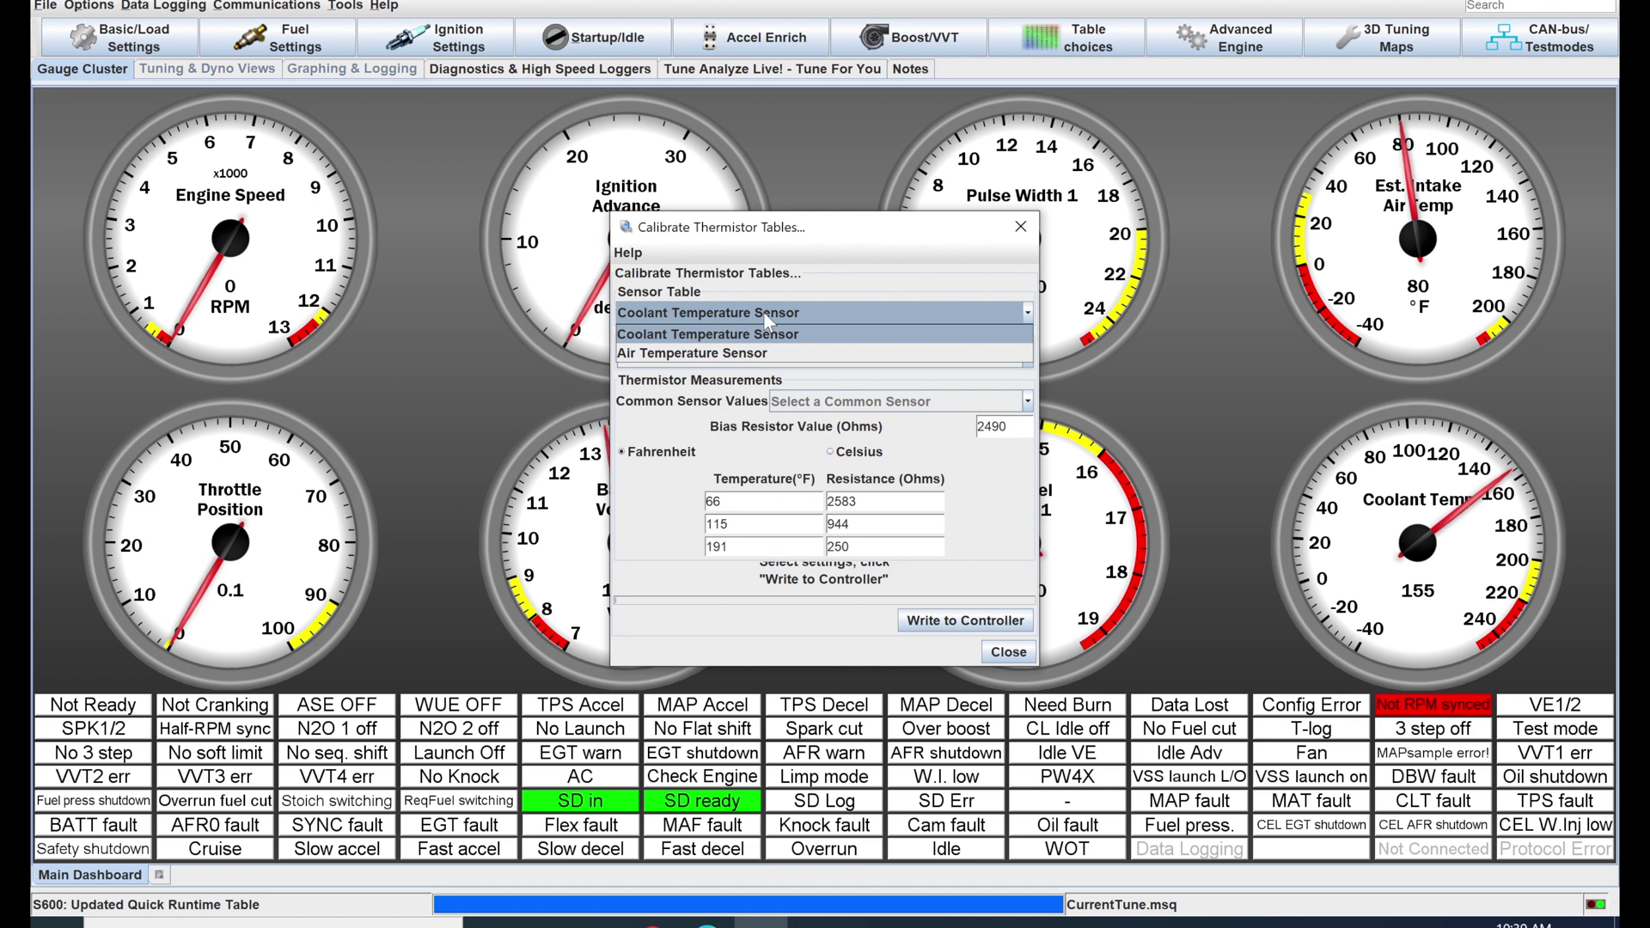
pyautogui.click(715, 333)
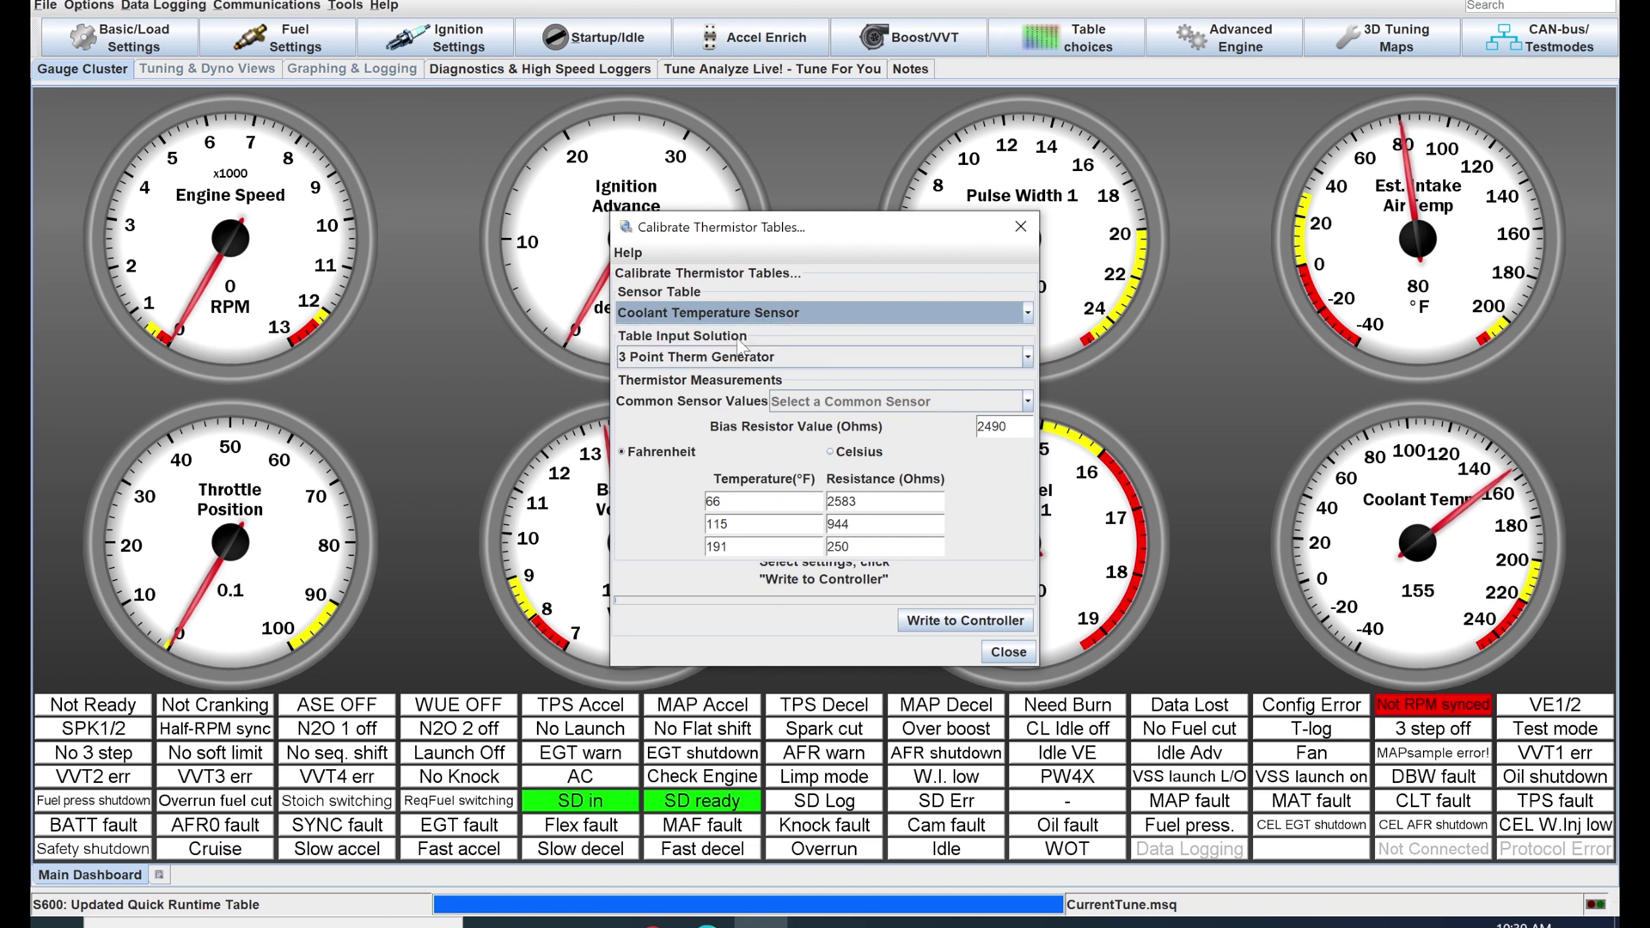
pyautogui.click(1022, 618)
# Review the MAP/Baro sensor calibration and close it unchanged
pyautogui.click(344, 5)
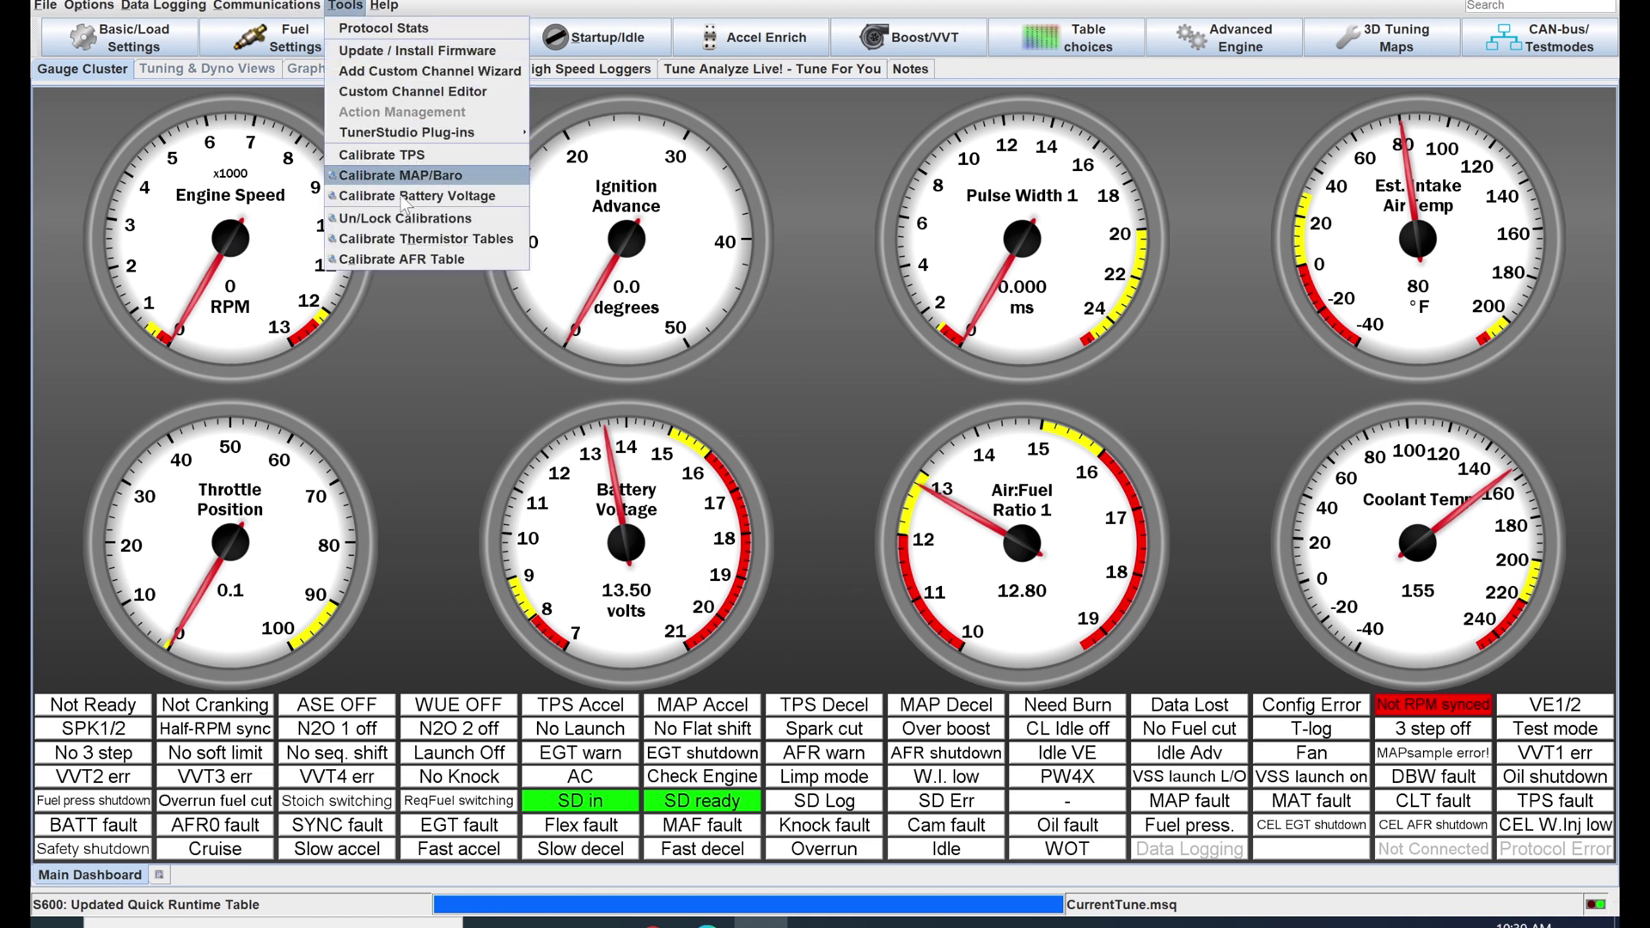
pyautogui.click(450, 177)
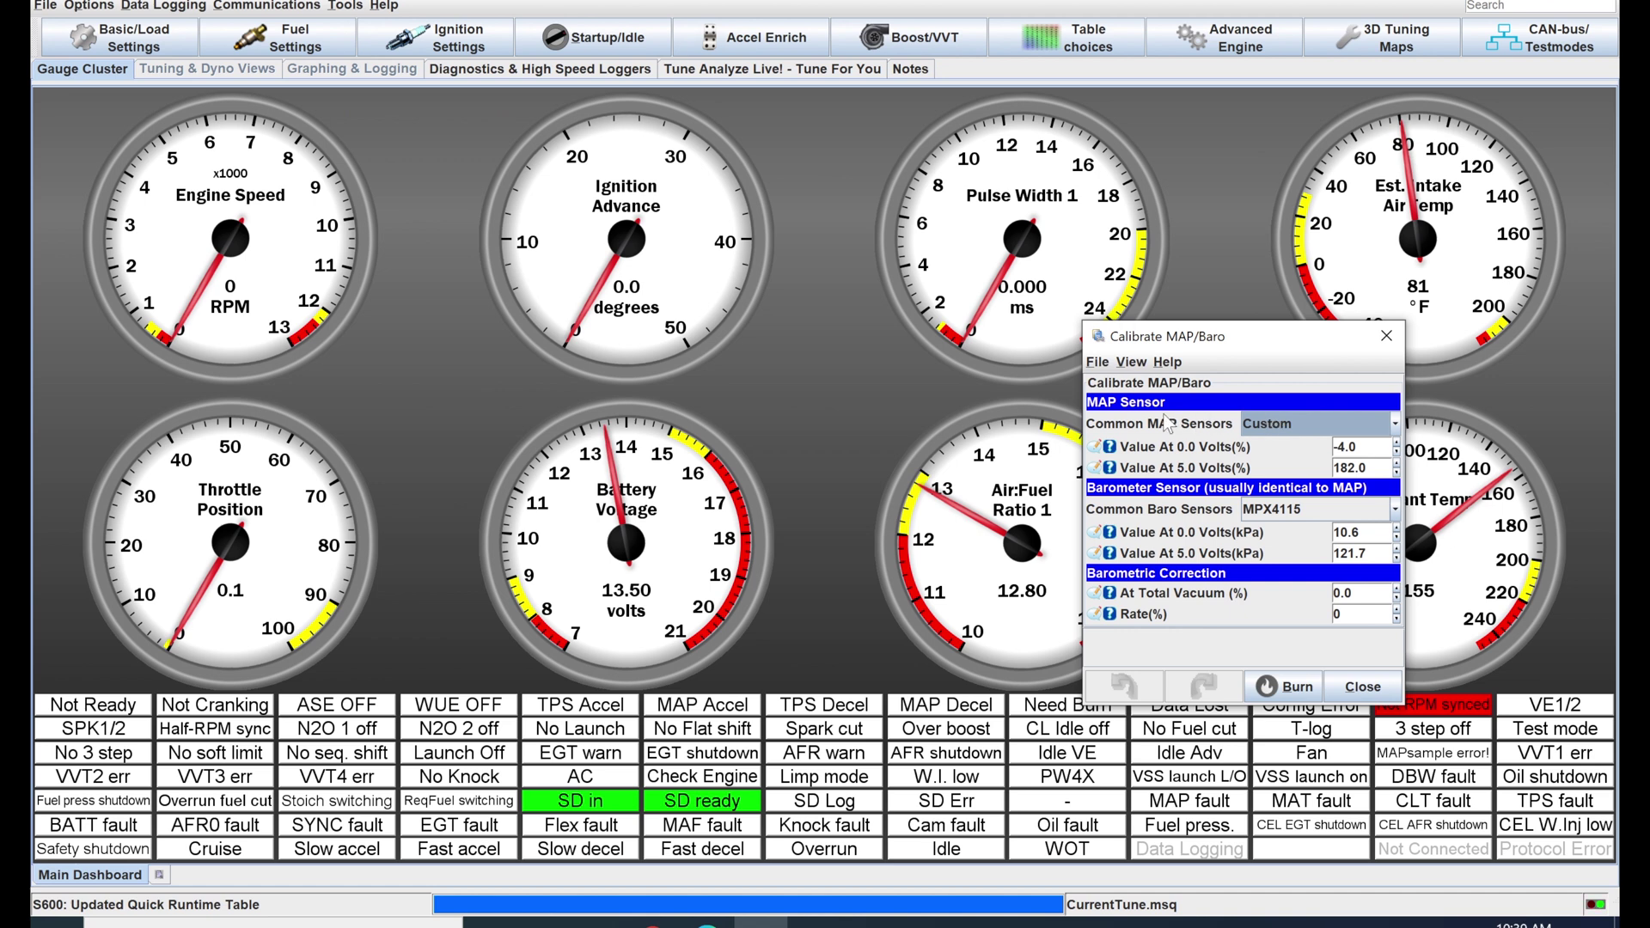
pyautogui.click(1306, 424)
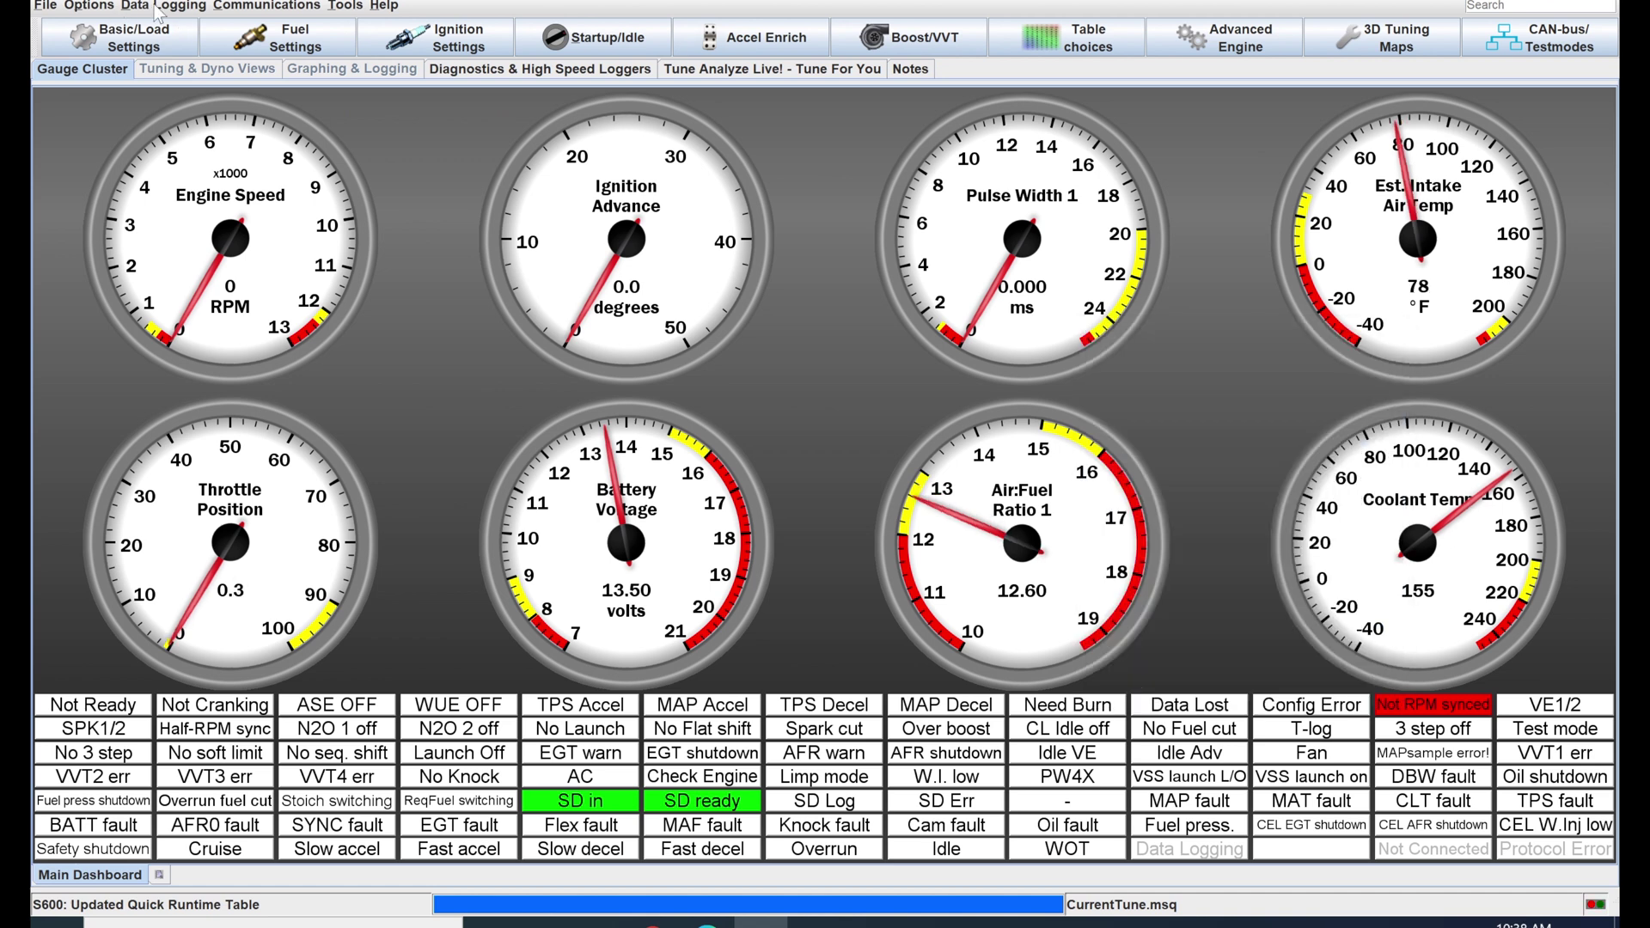
# Calibrate the throttle position sensor: closed throttle 102, full throttle 891 ADC counts
pyautogui.click(344, 5)
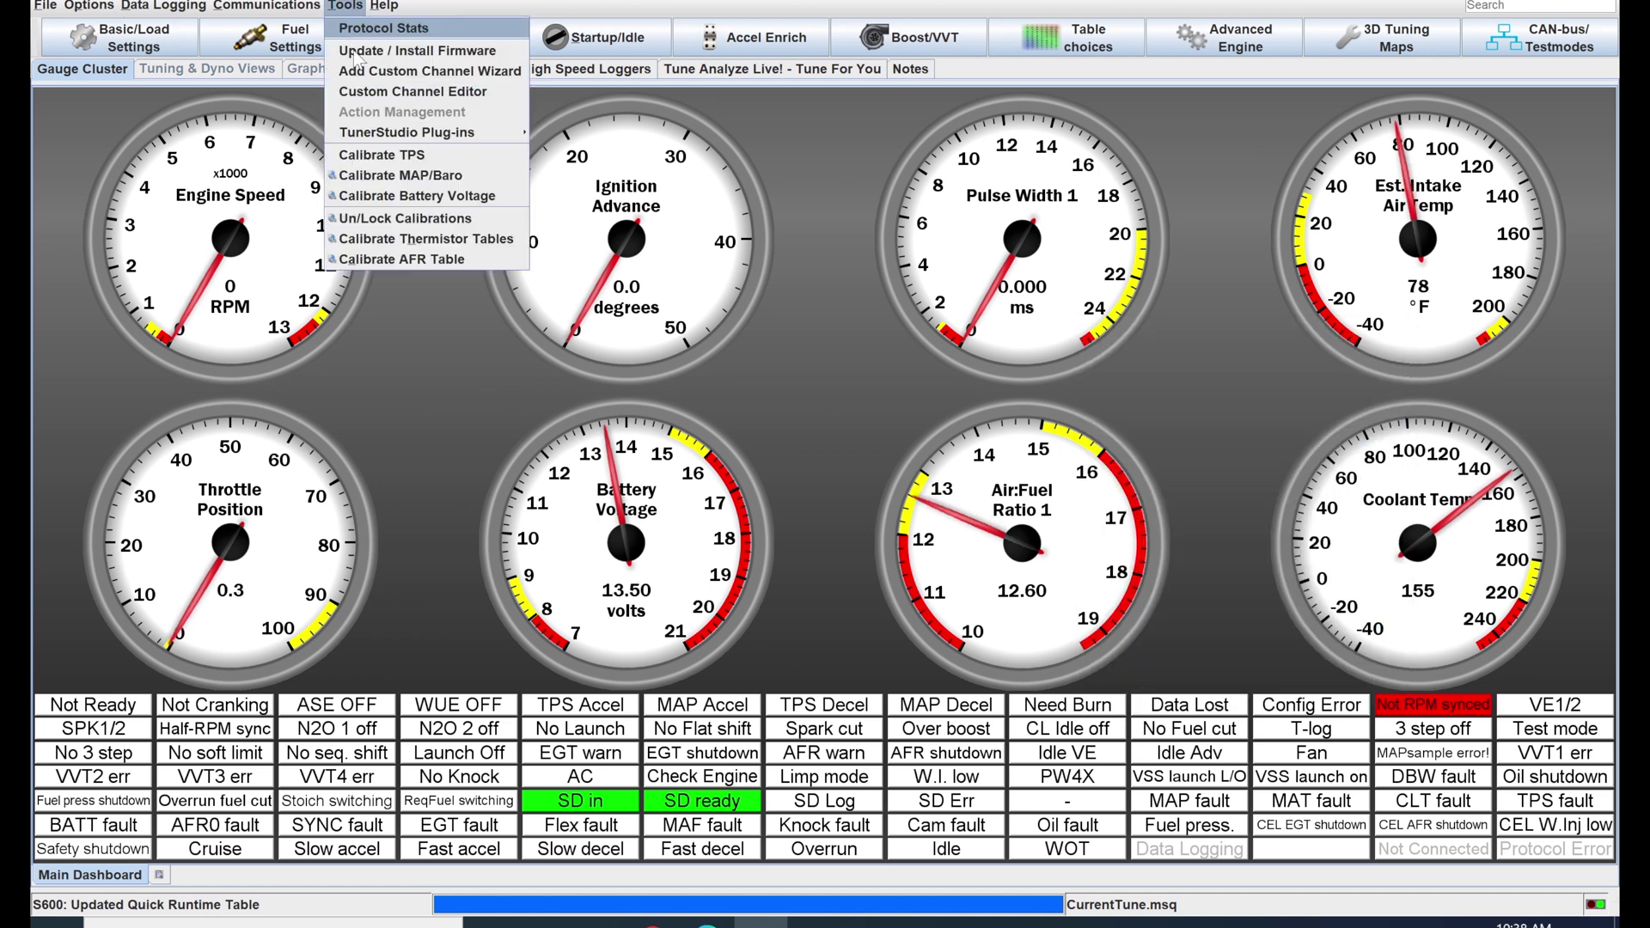
pyautogui.click(418, 156)
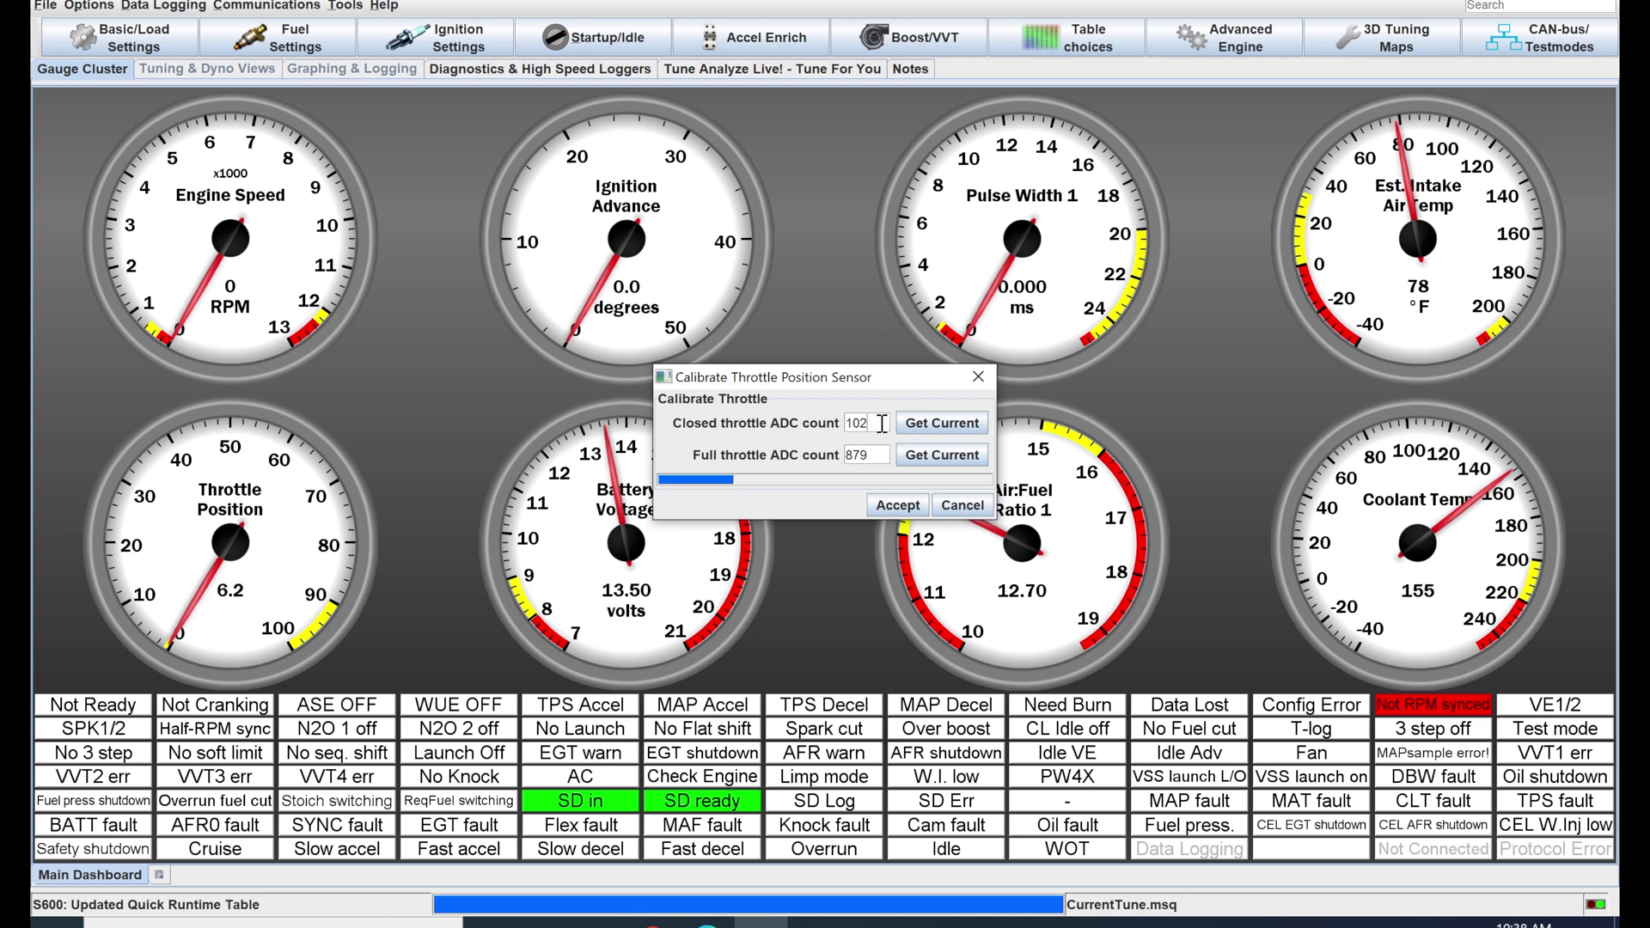
pyautogui.click(921, 461)
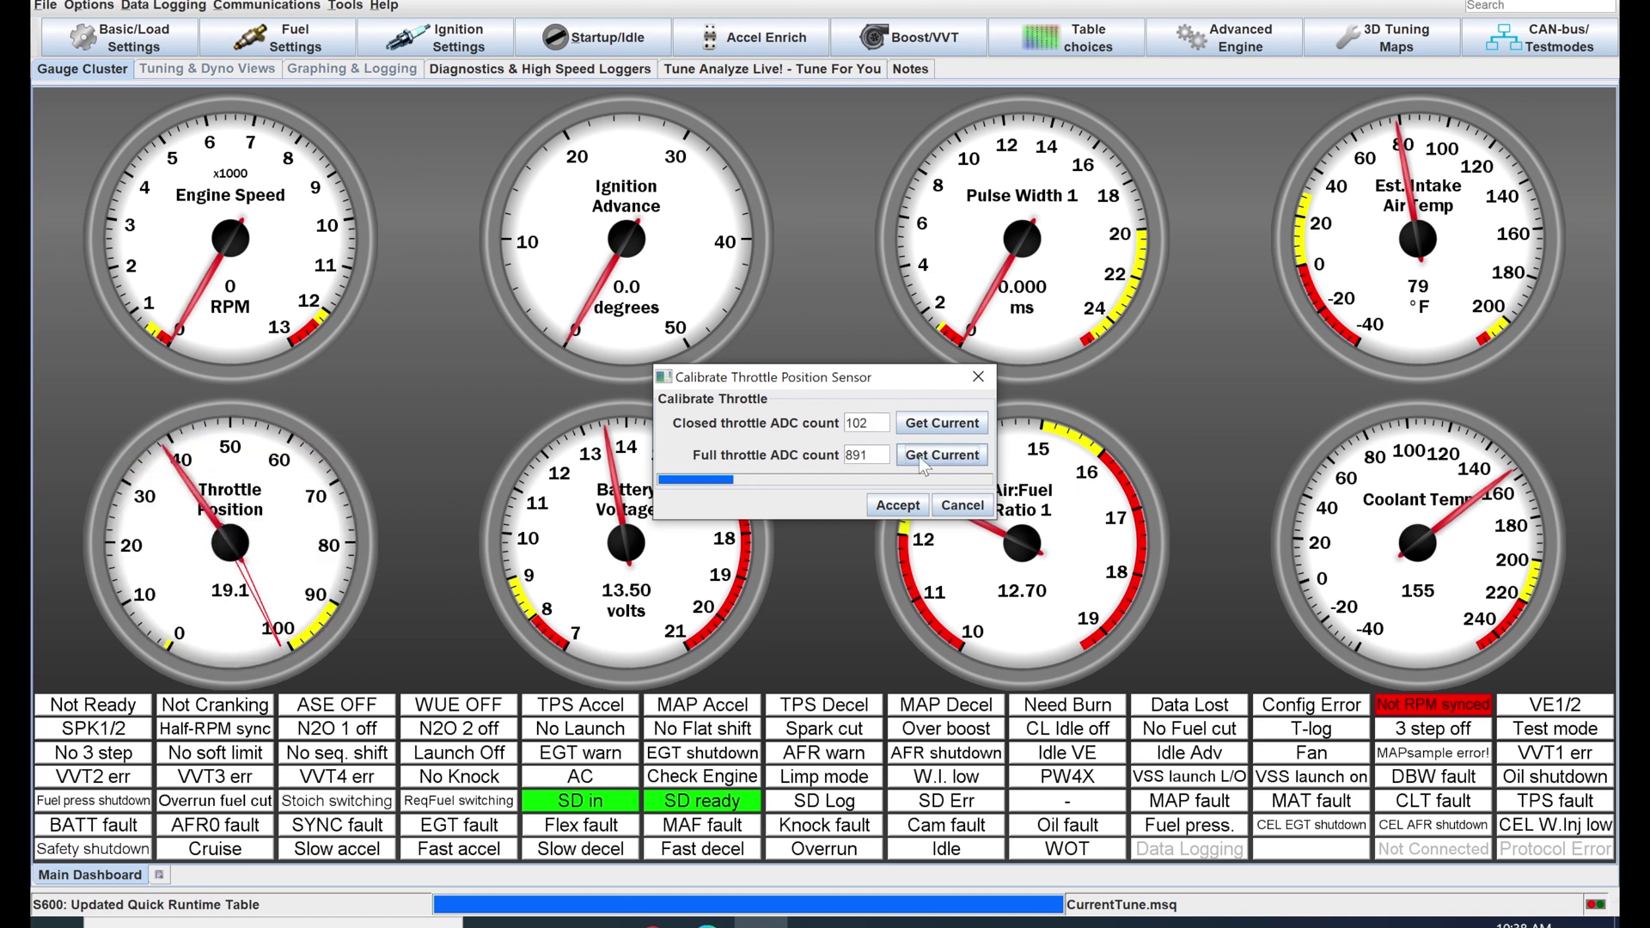
pyautogui.click(892, 507)
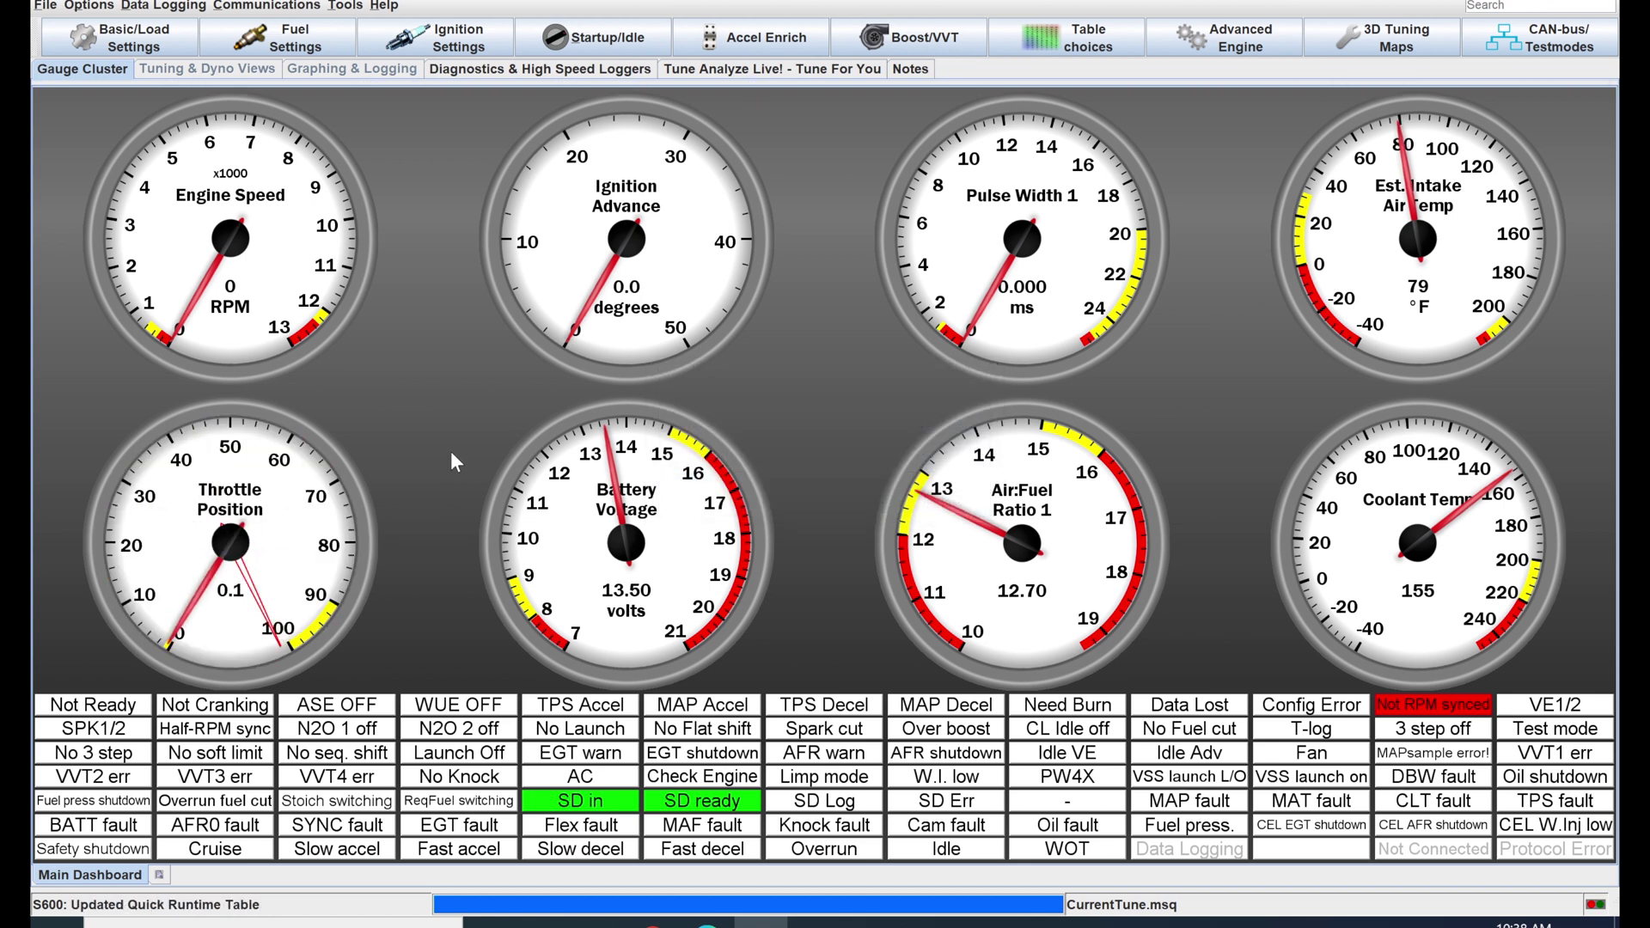
pyautogui.click(345, 5)
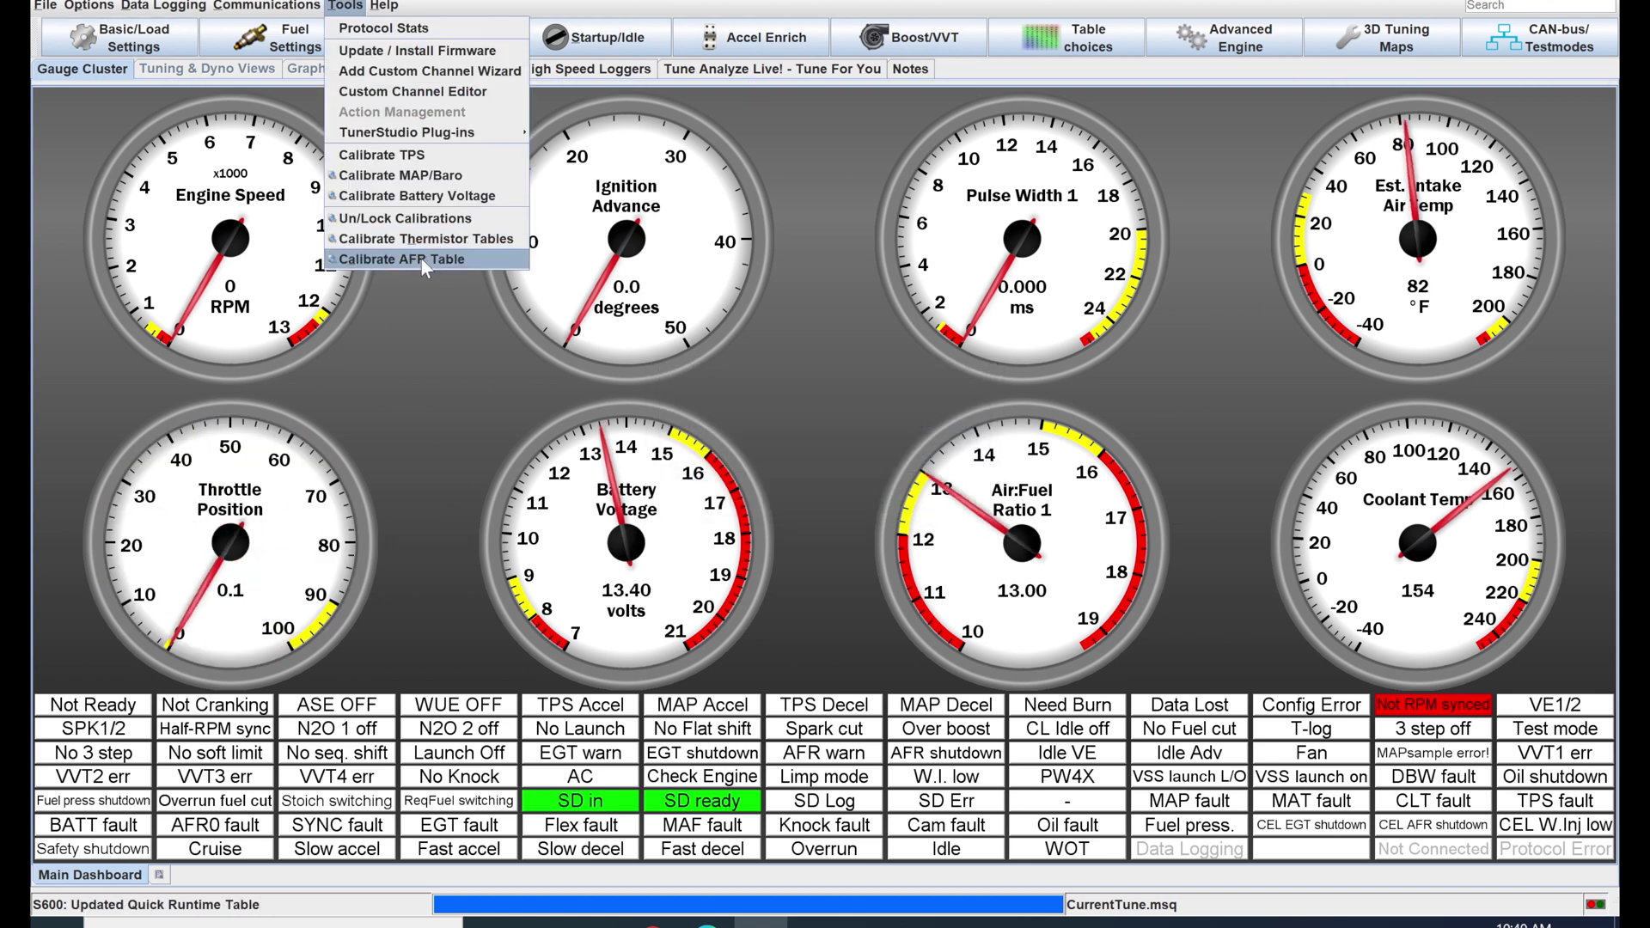
# Open the AFR table calibration, then set EGO Sensor Type to Wide Band in AFR/EGO Control
pyautogui.click(420, 257)
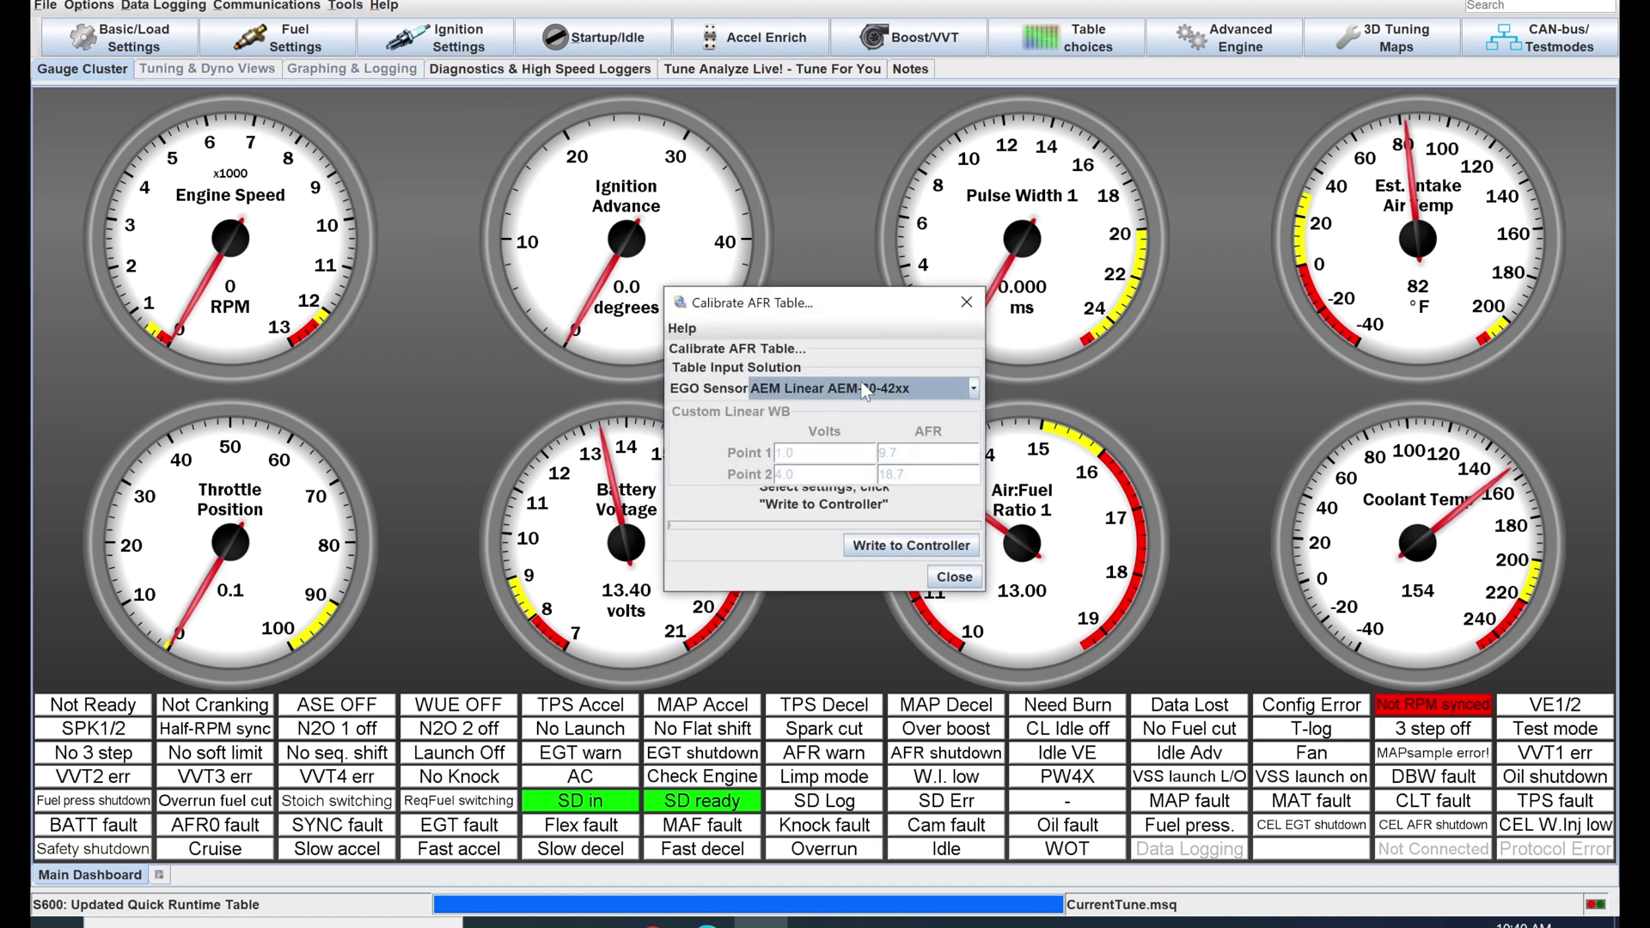
pyautogui.click(277, 37)
pyautogui.click(273, 213)
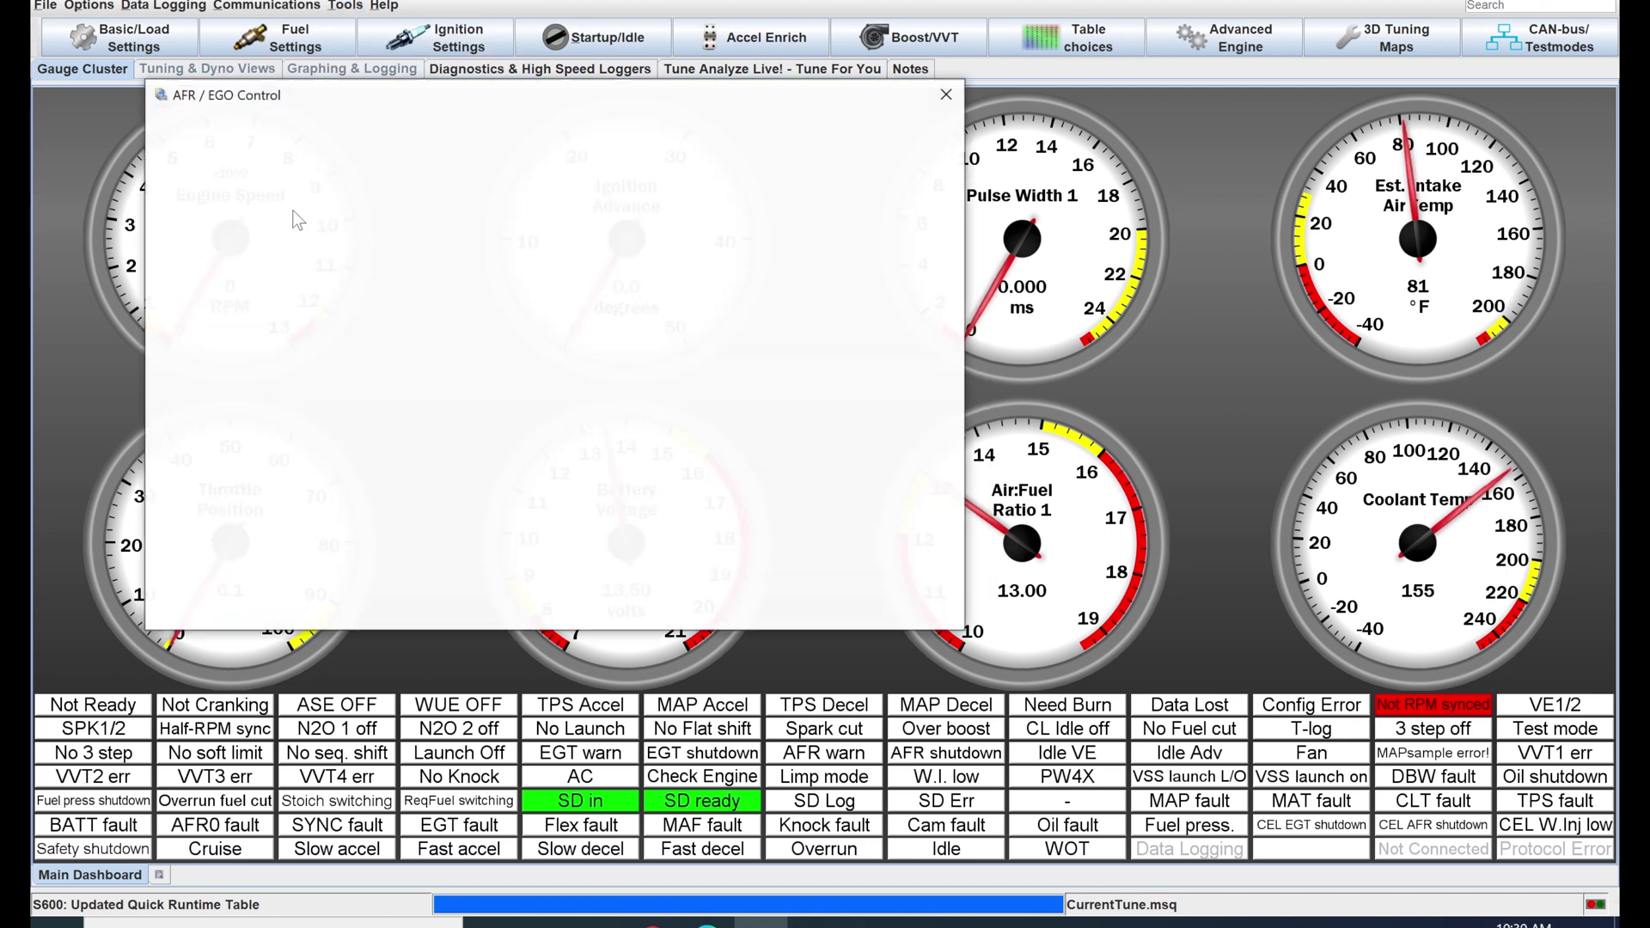
pyautogui.click(745, 164)
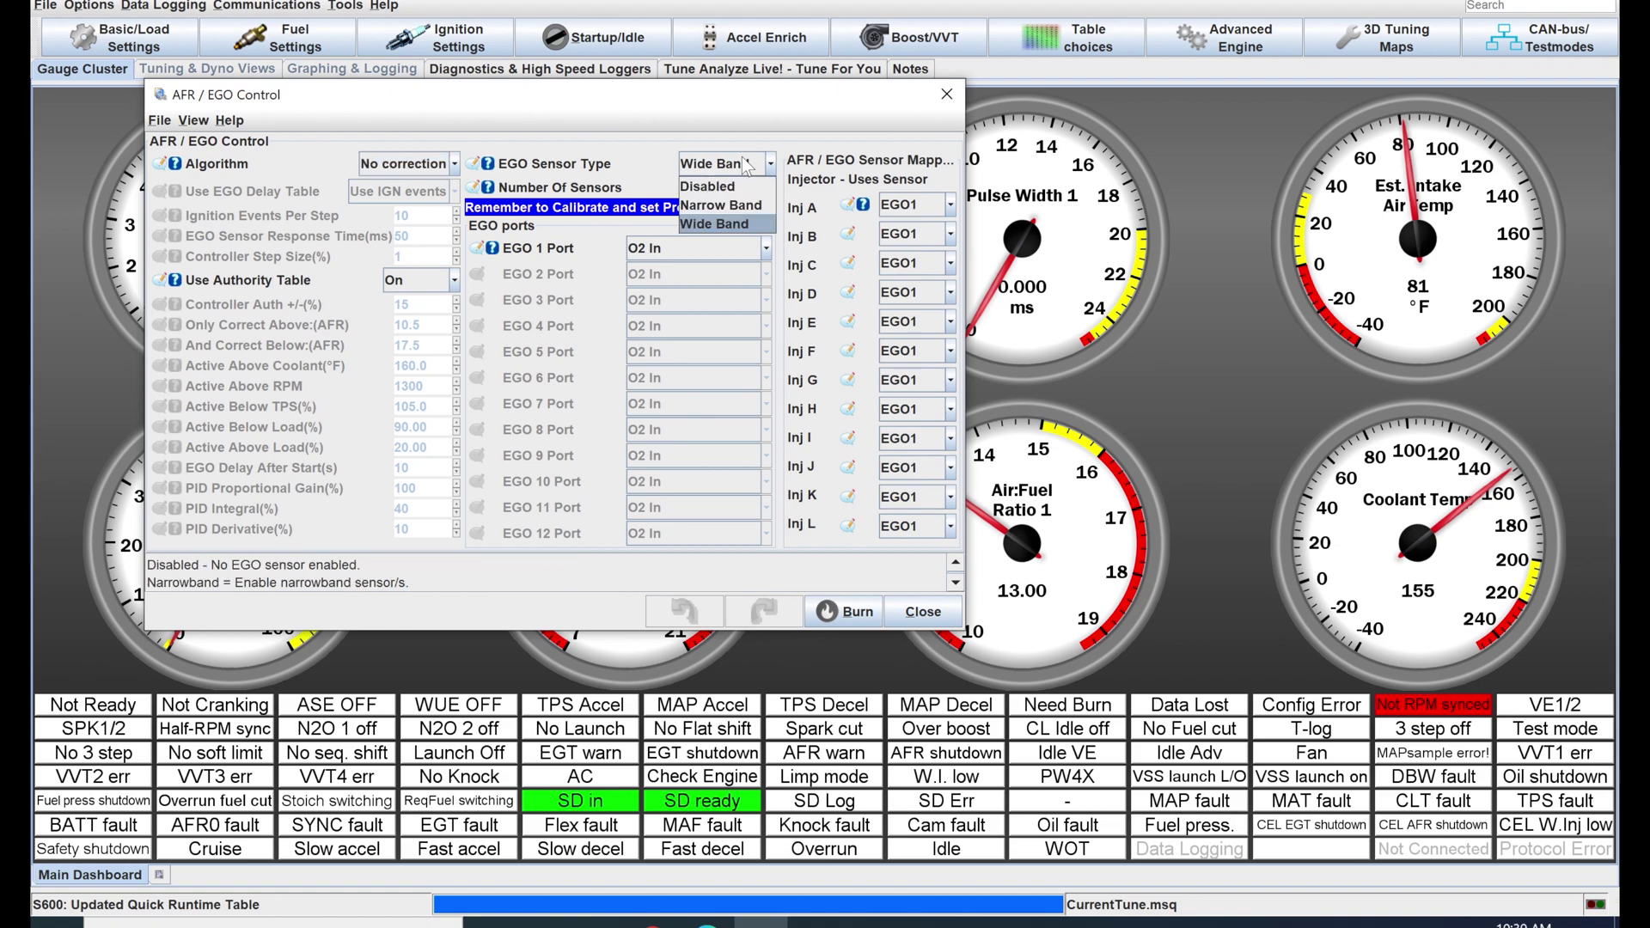
pyautogui.click(719, 226)
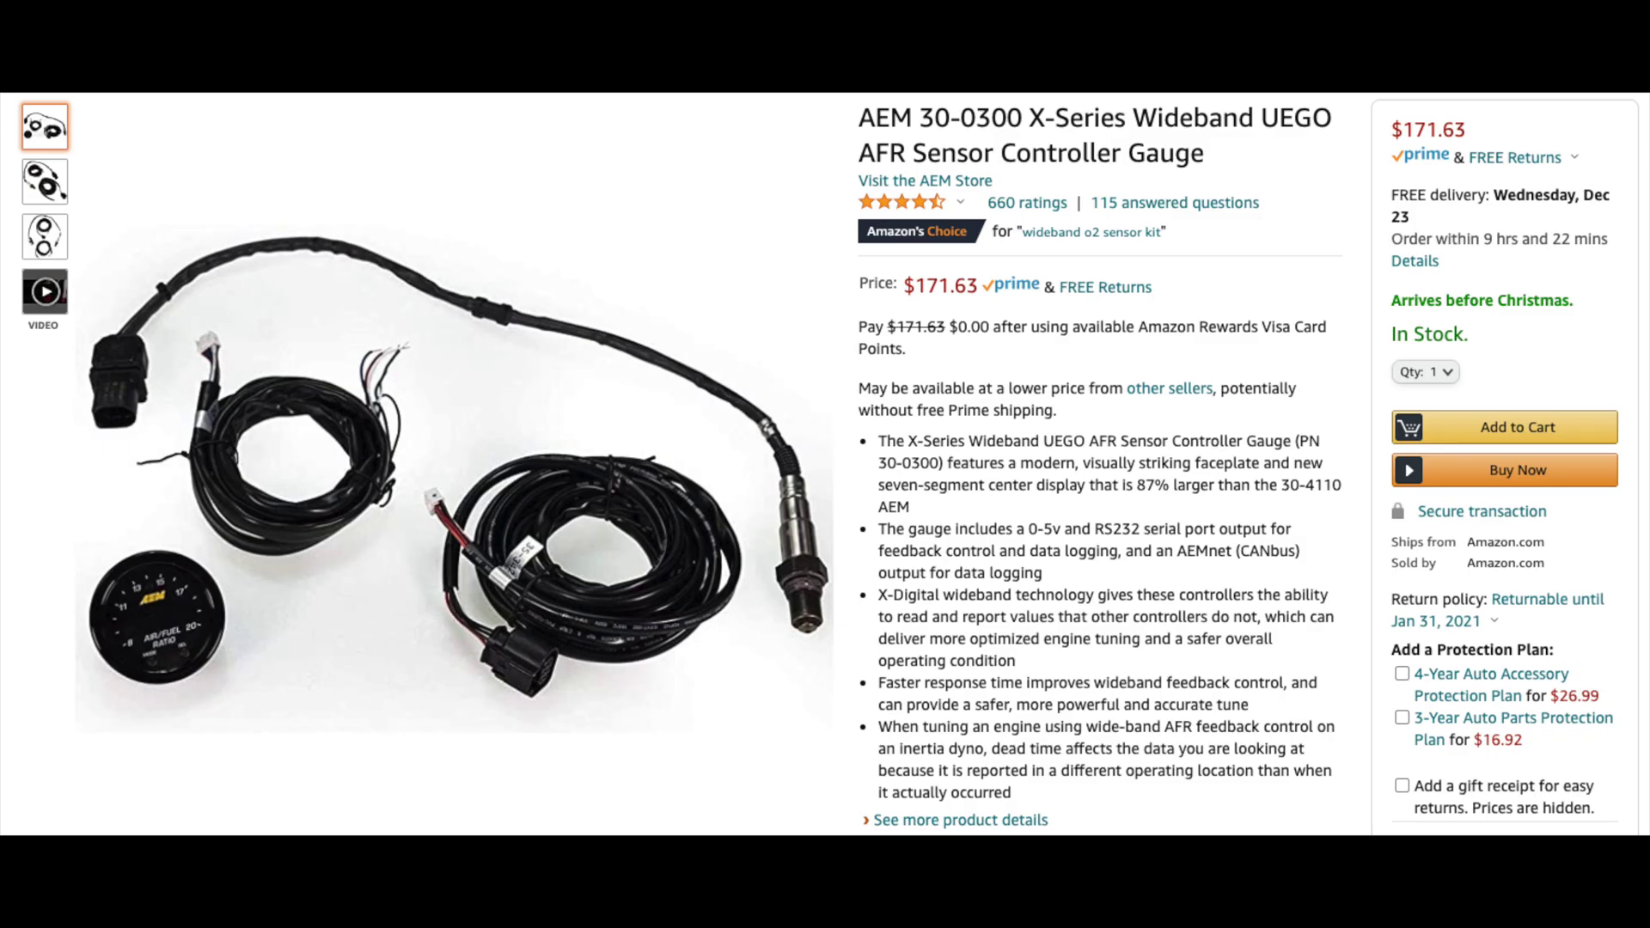